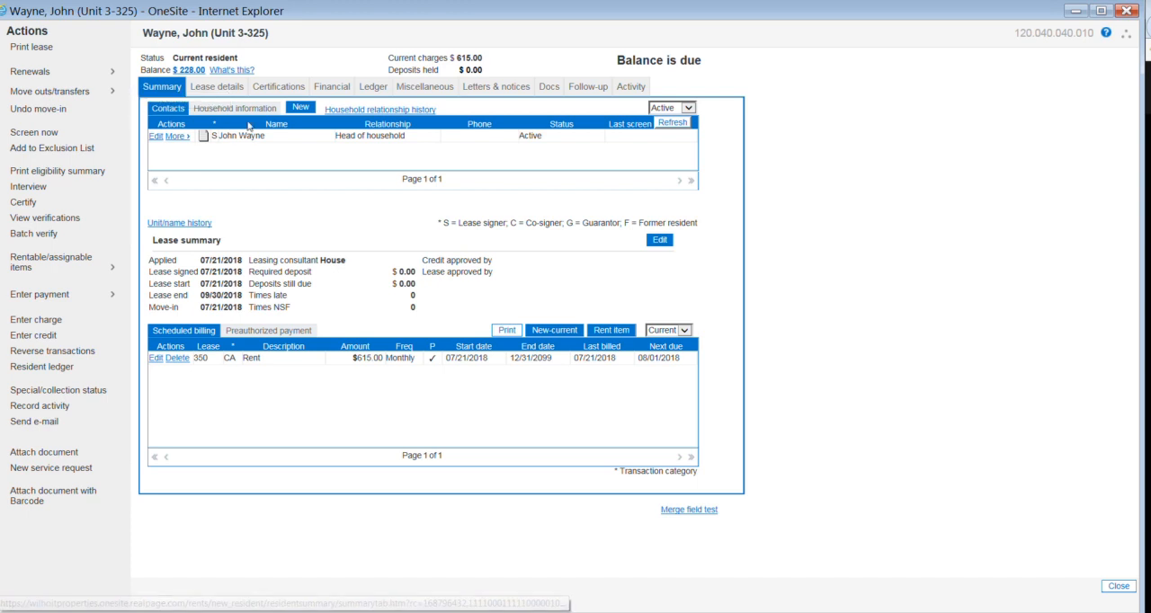
Step: Make the resident's Social Security income record inactive as of 09/30/2018
click(331, 90)
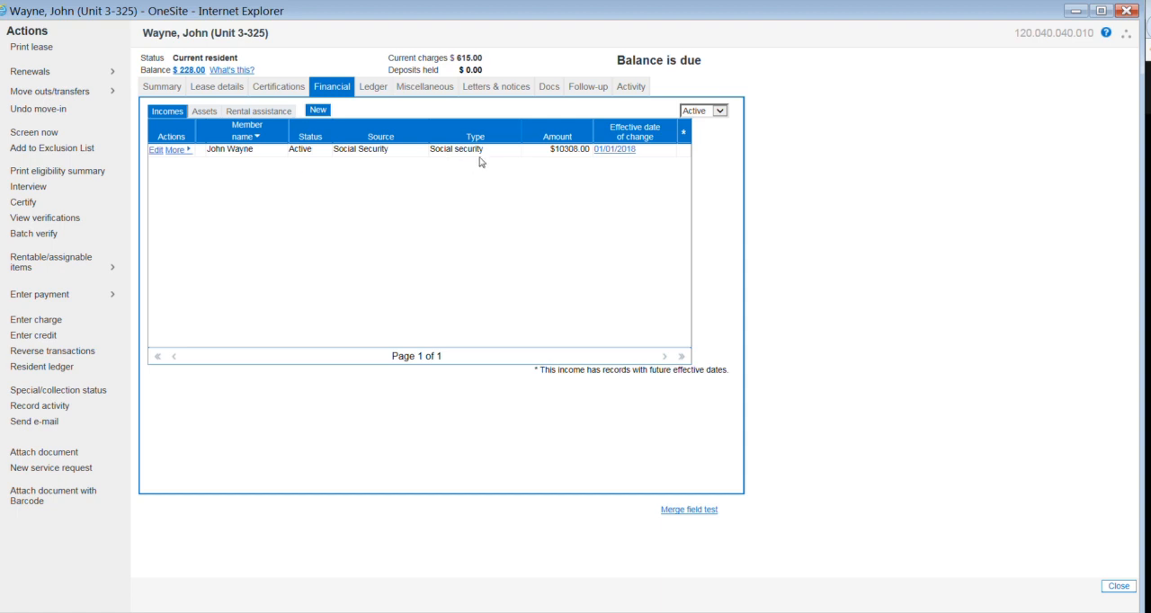
click(176, 152)
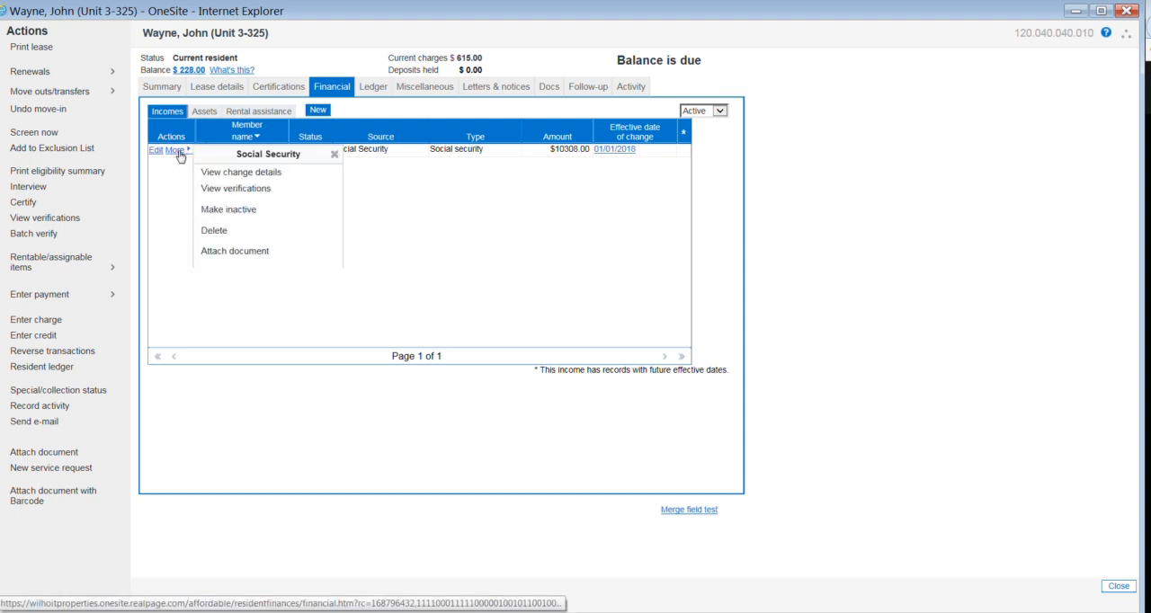
click(231, 212)
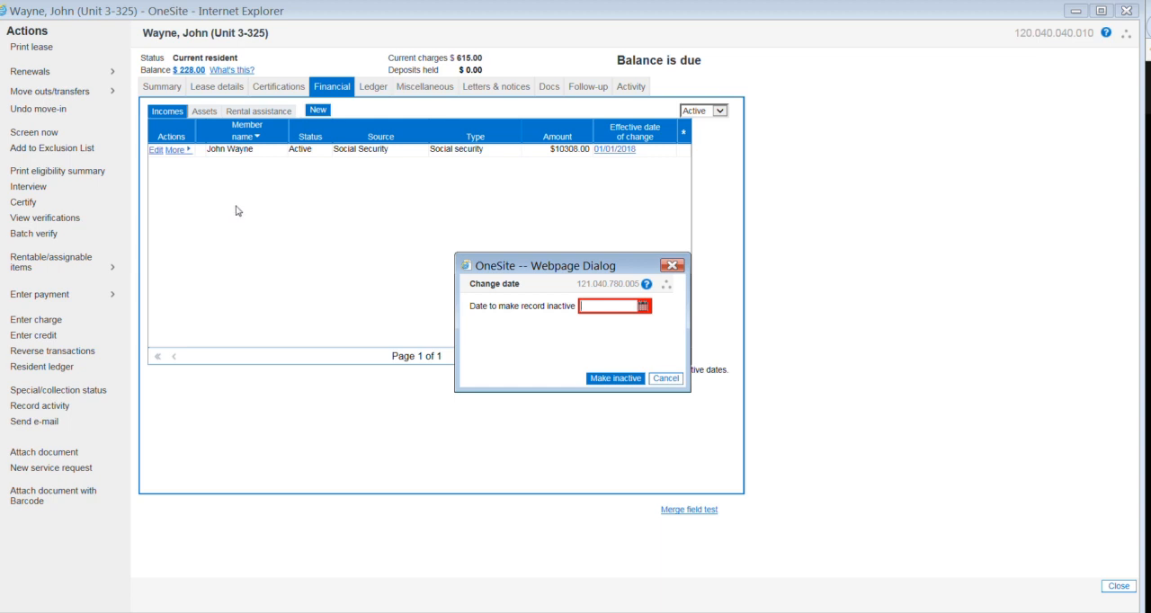
click(643, 307)
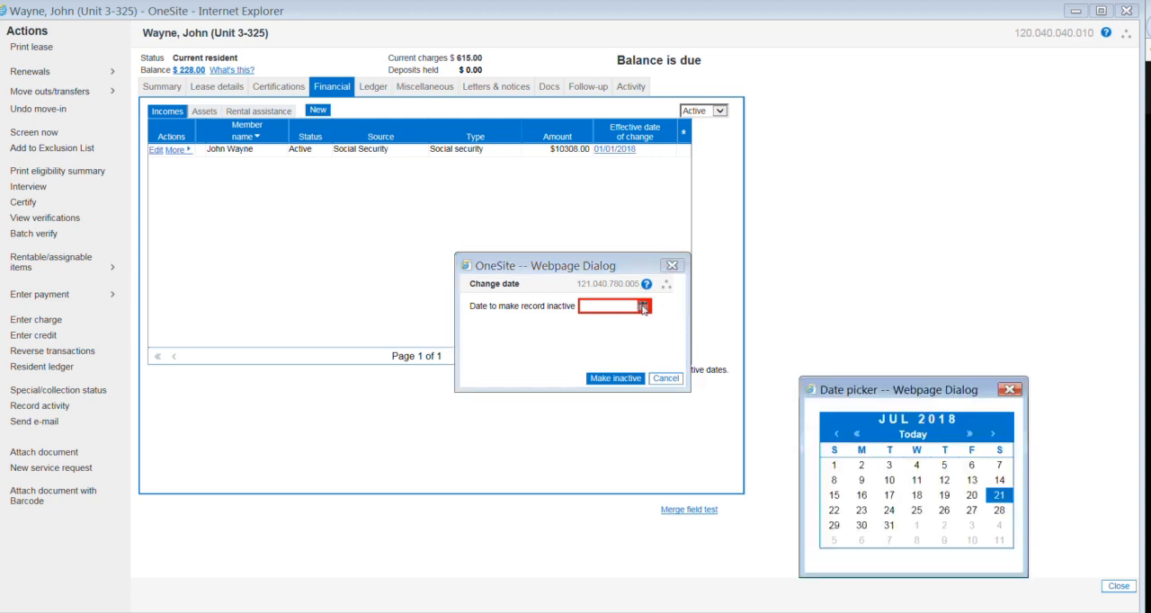
click(993, 435)
click(994, 436)
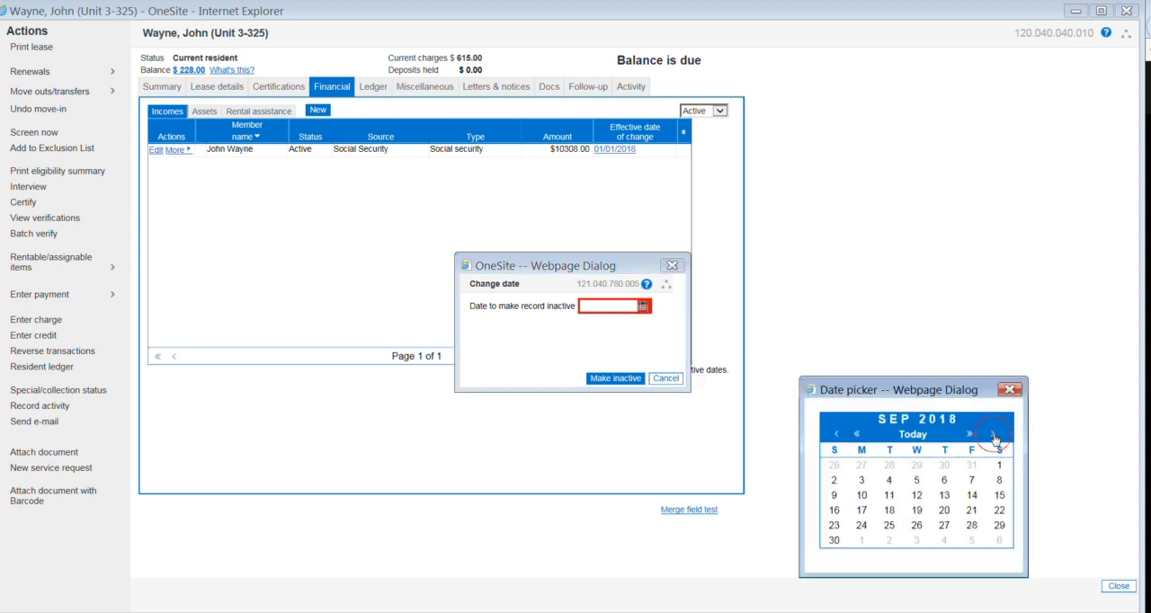
click(835, 540)
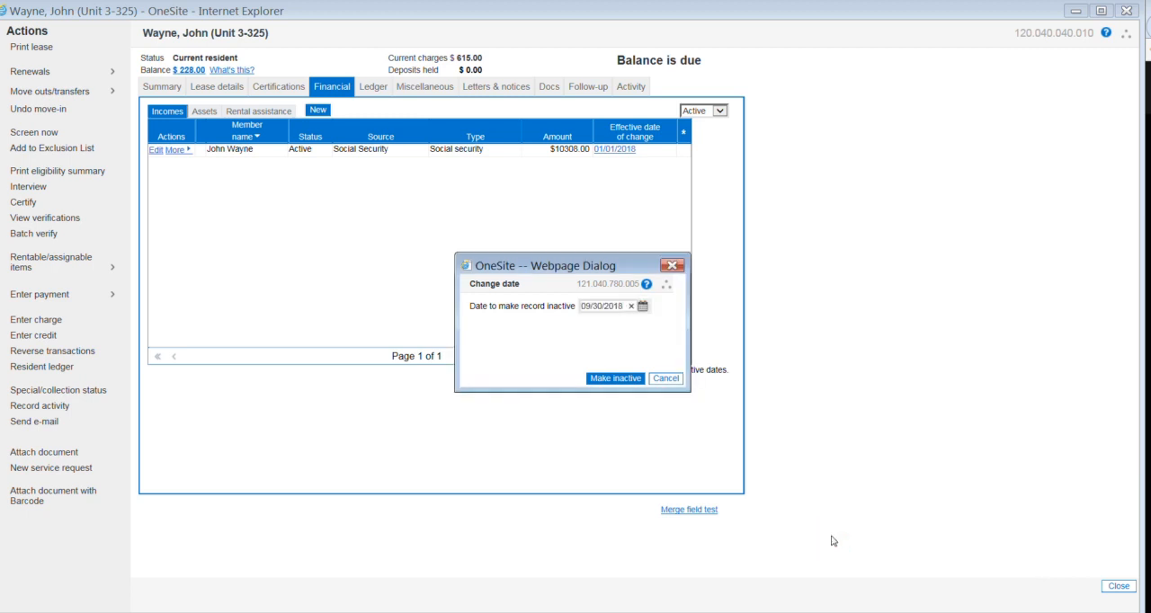
click(627, 379)
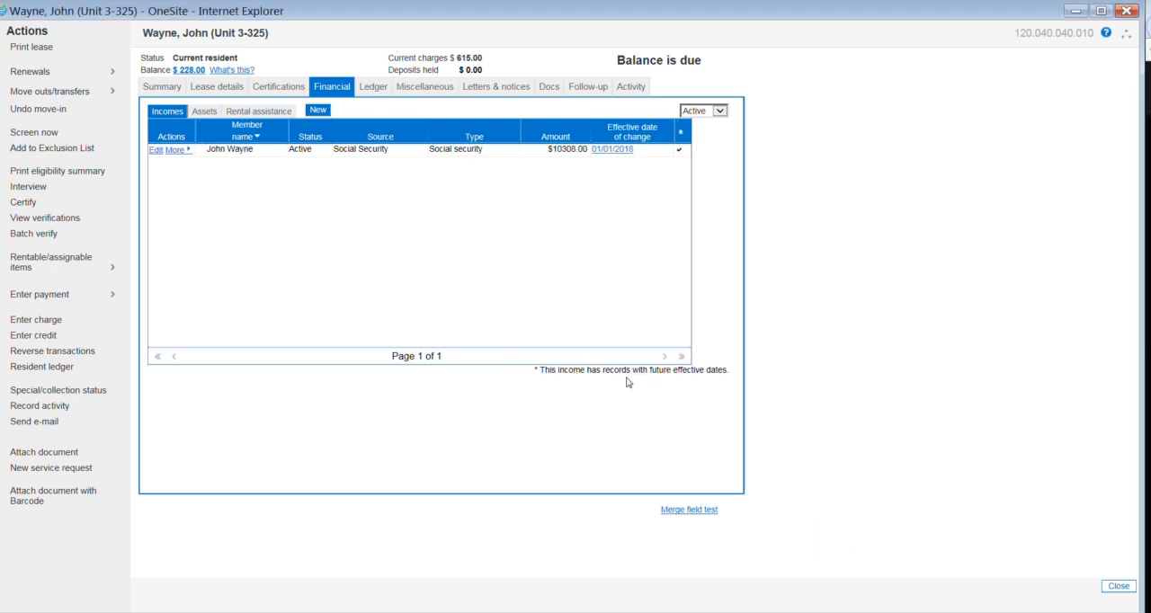
Step: Make the resident's Bank of Oklahoma checking account asset inactive as of 09/30/2018
click(206, 113)
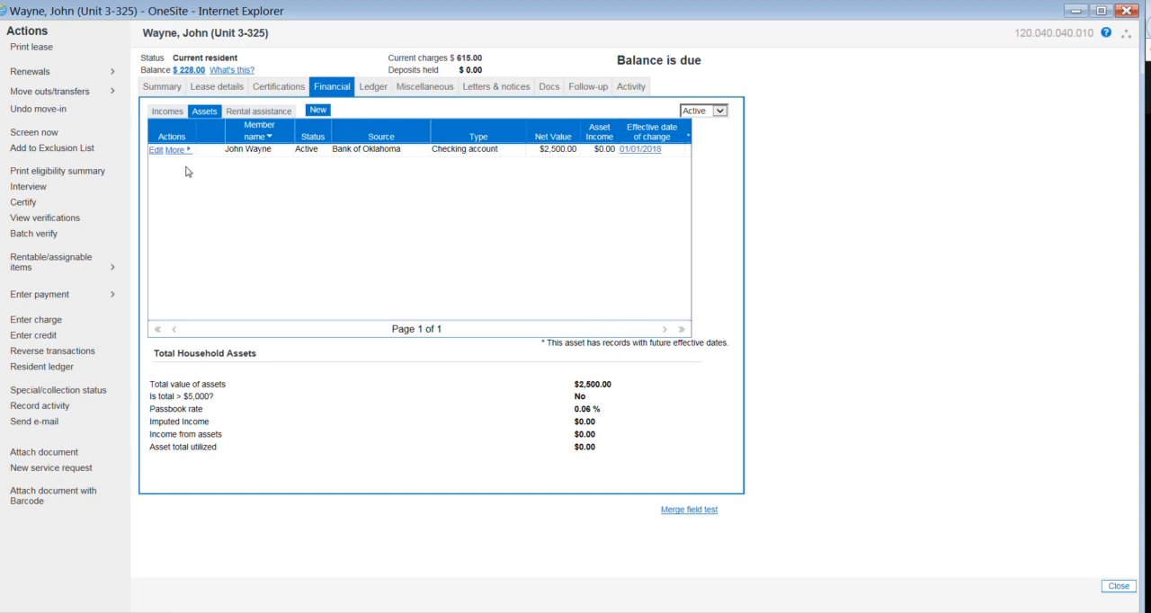
click(174, 151)
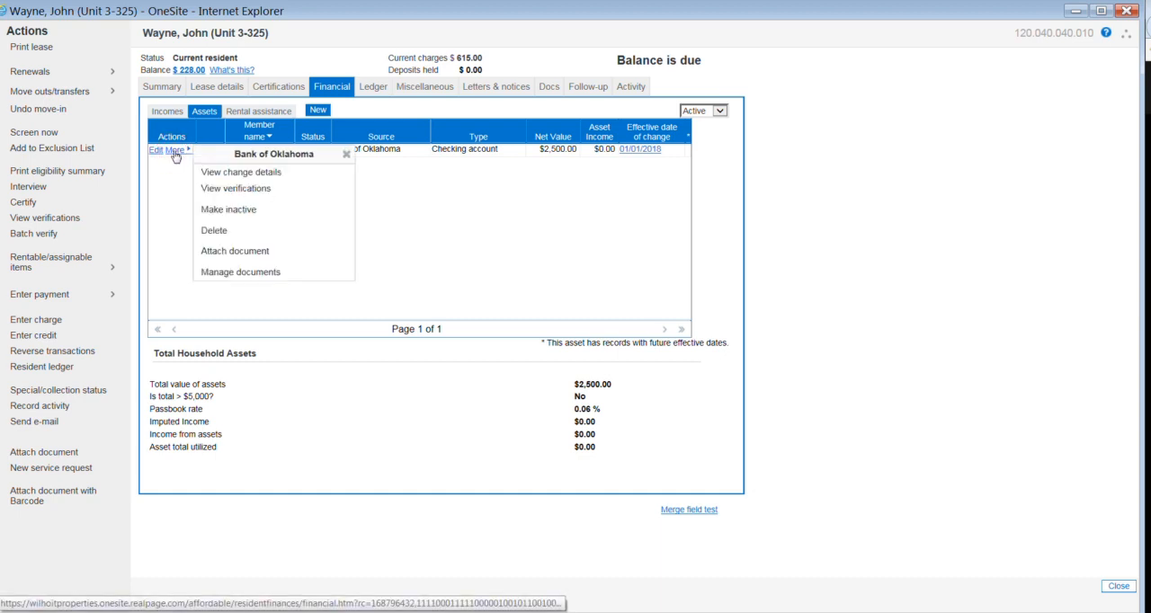
click(235, 210)
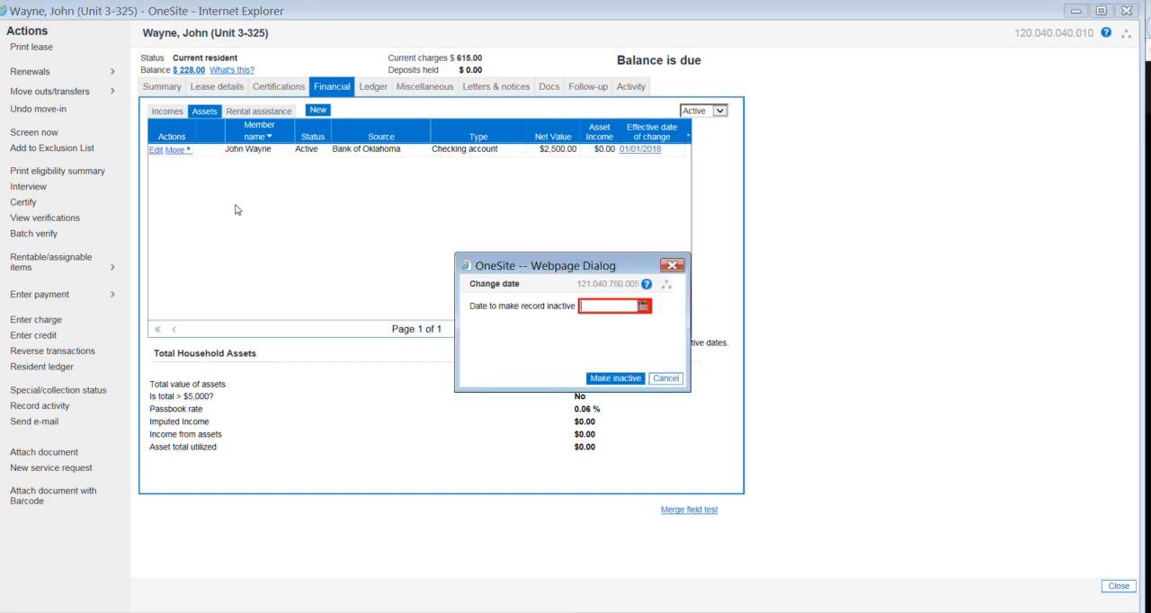
click(644, 309)
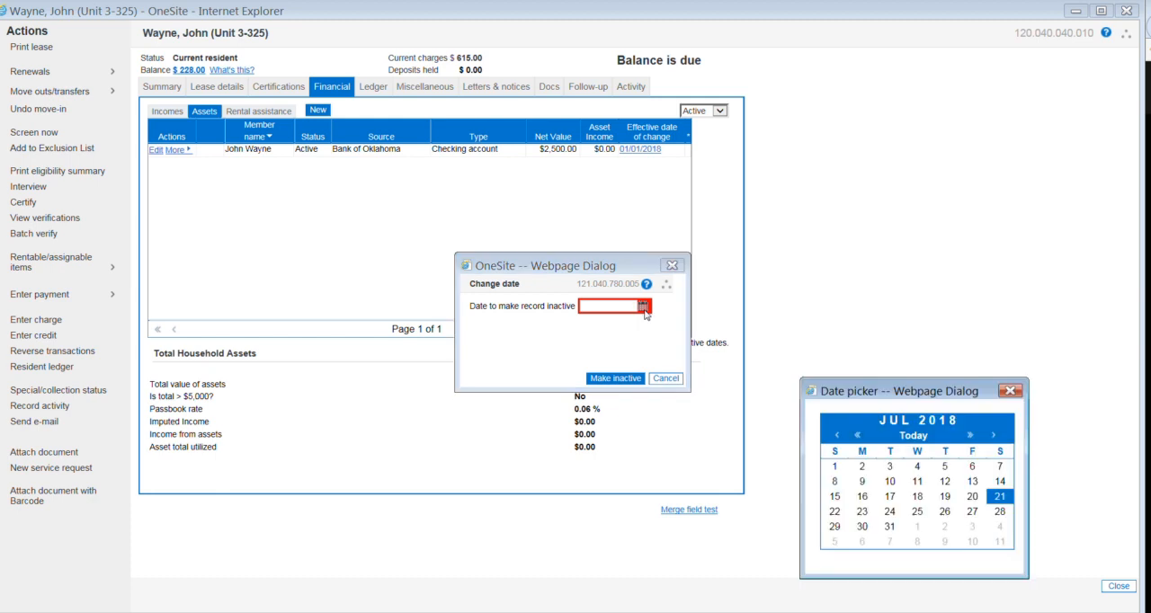
click(993, 438)
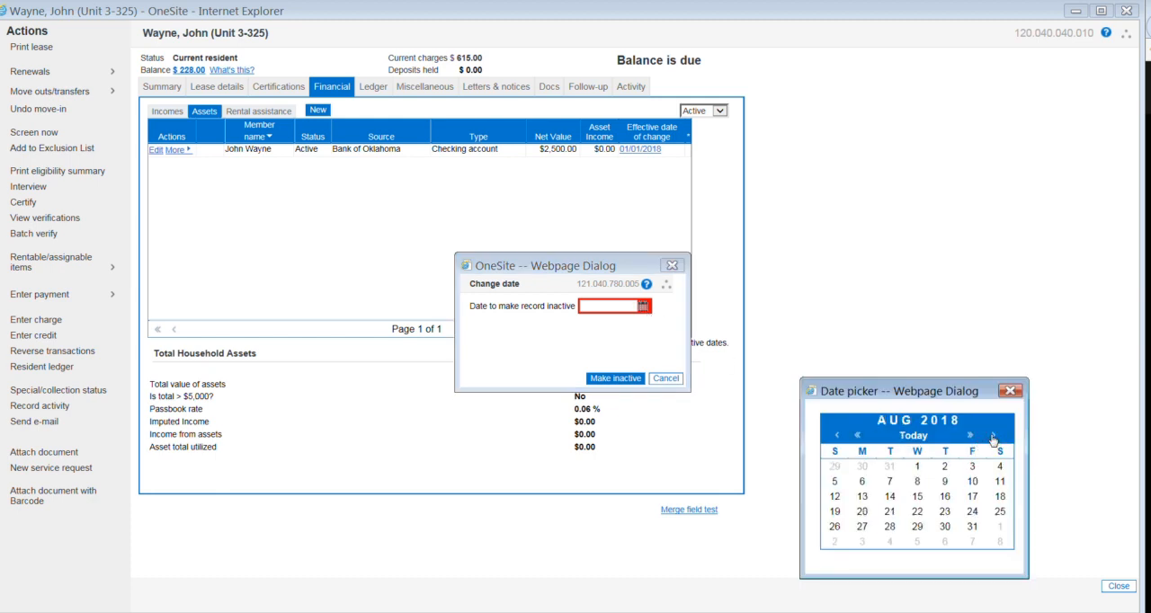
click(993, 437)
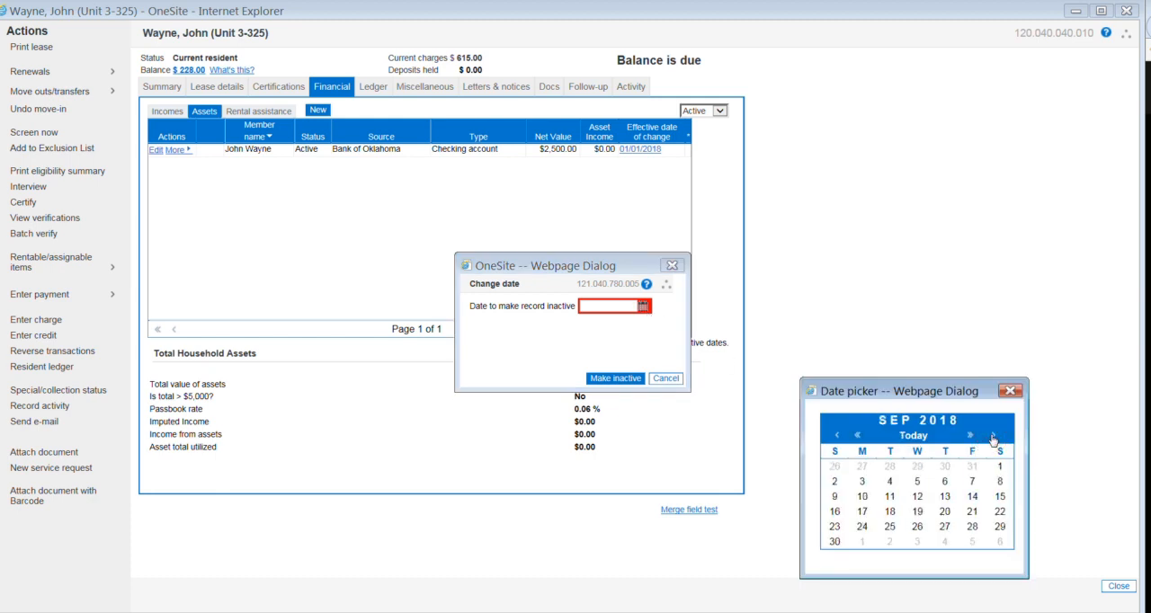
click(836, 542)
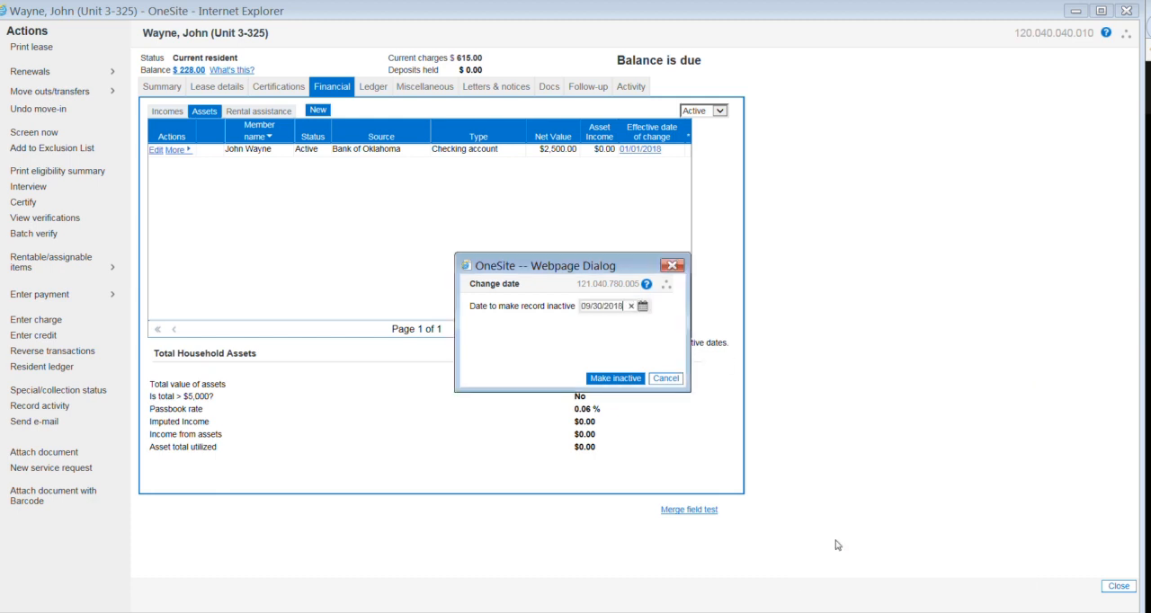
click(616, 380)
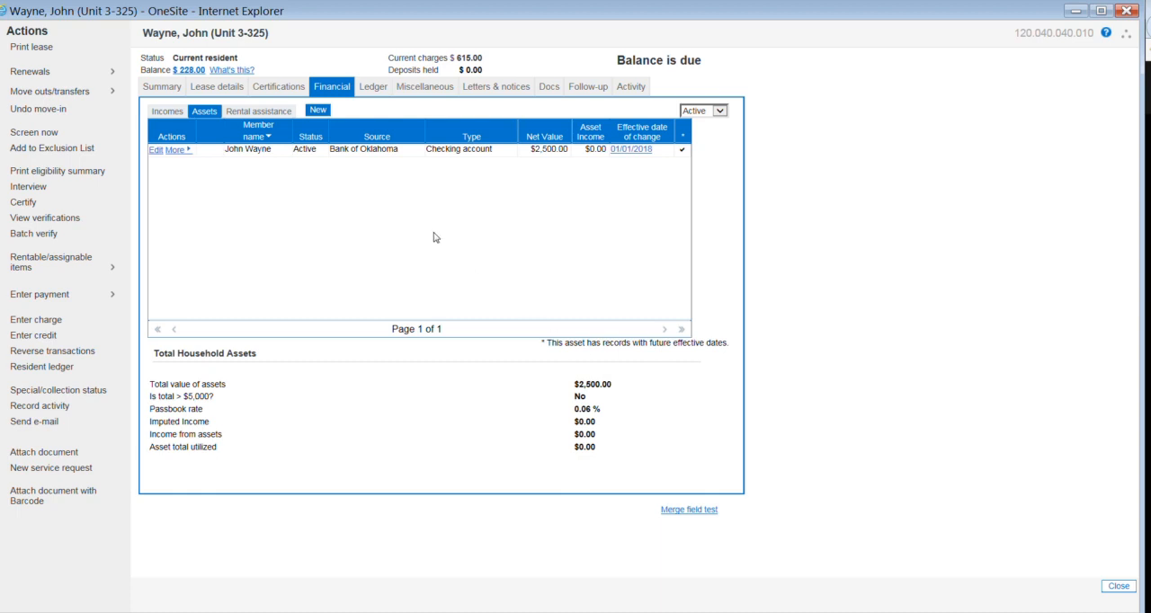
Step: Start an Annual Recertification effective 07/01/2019 and proceed through the household review to the programs and rent stage
click(277, 90)
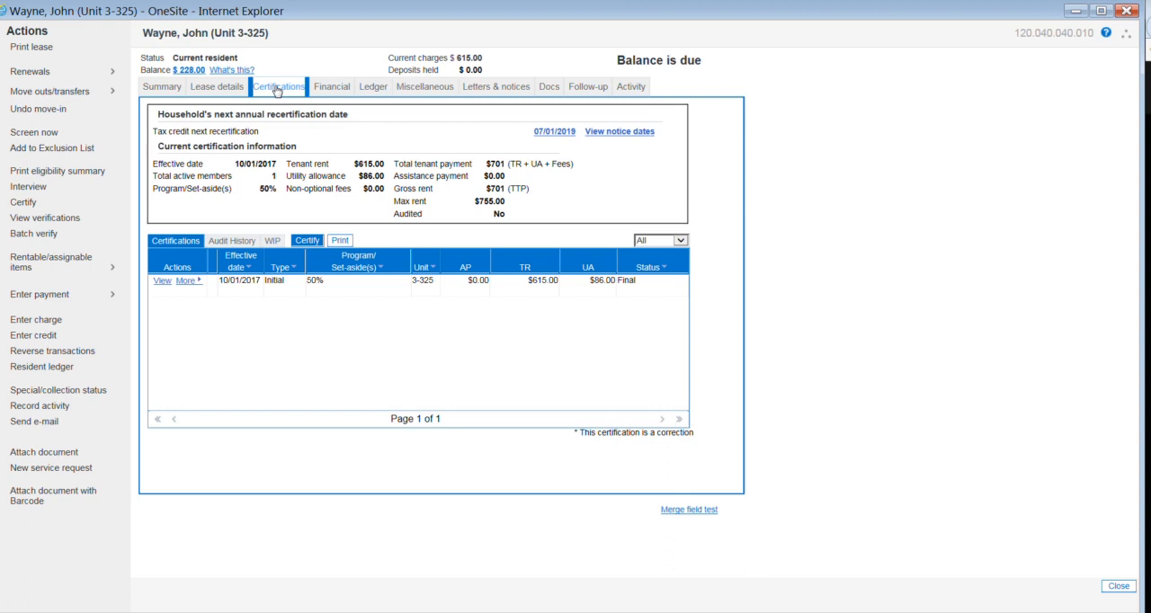
click(307, 241)
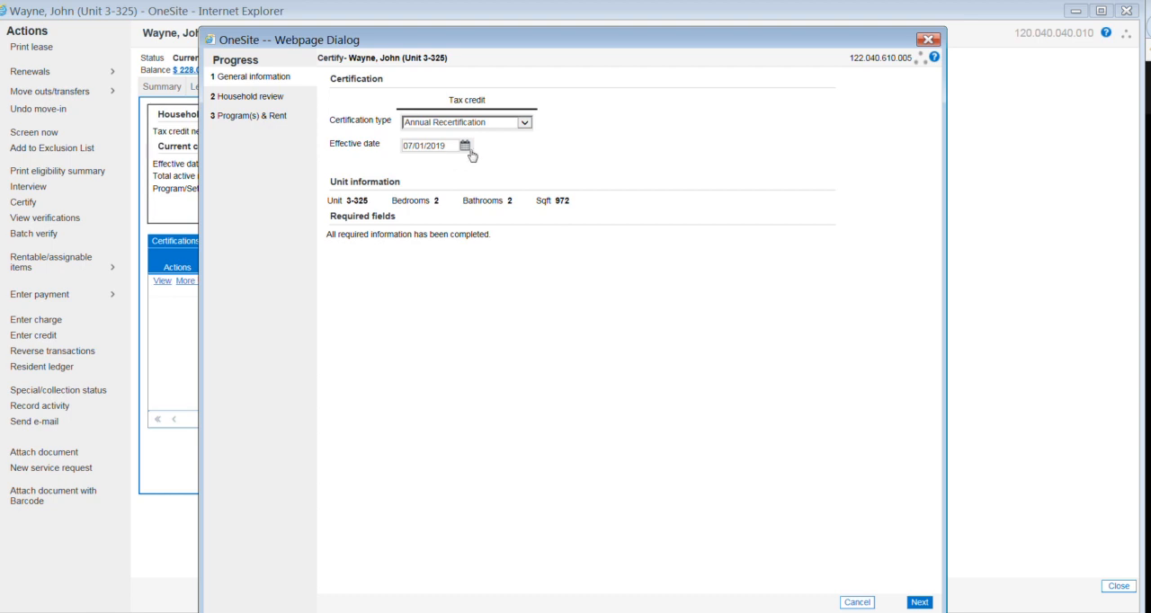
click(920, 603)
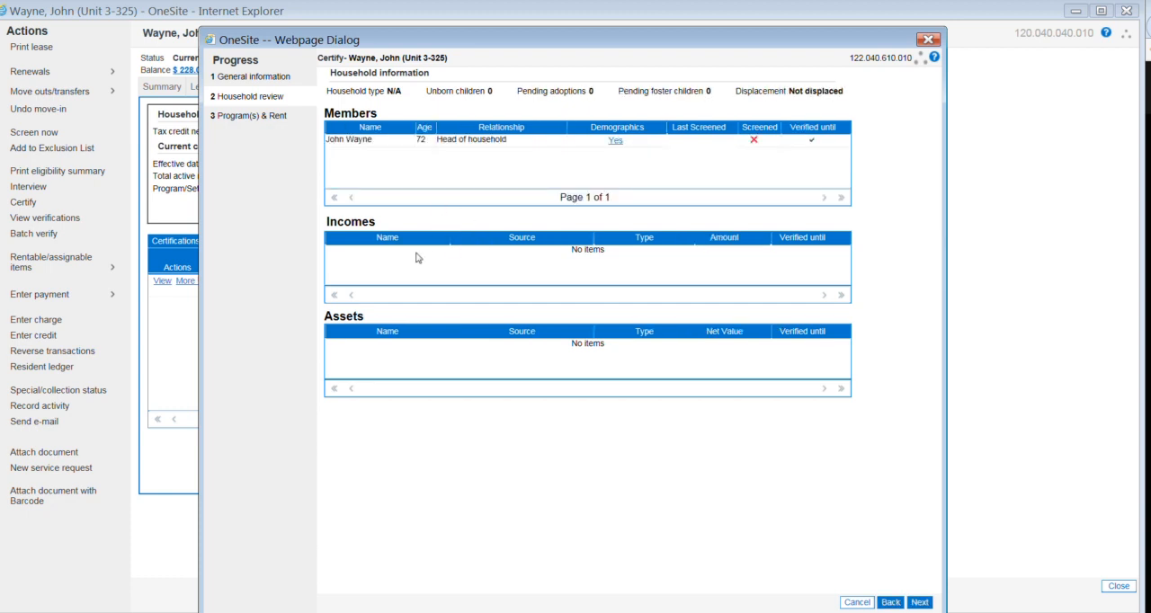
click(919, 602)
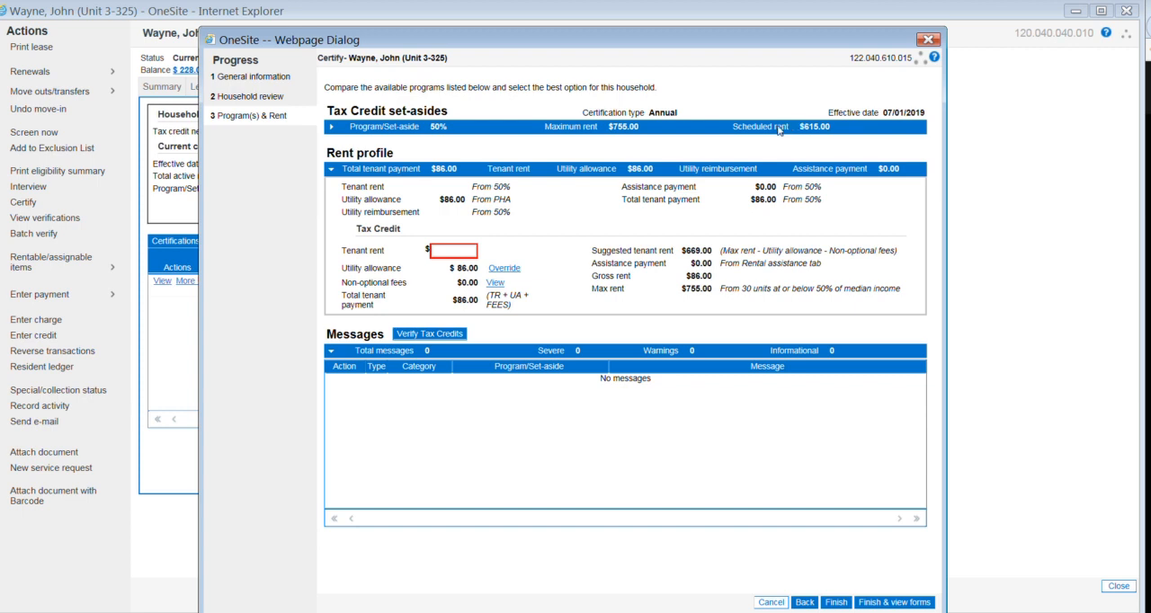
Step: Set the tax credit tenant rent to $615, verify the tax credits, and finish the certification with its forms shown
click(437, 251)
text(615)
click(520, 250)
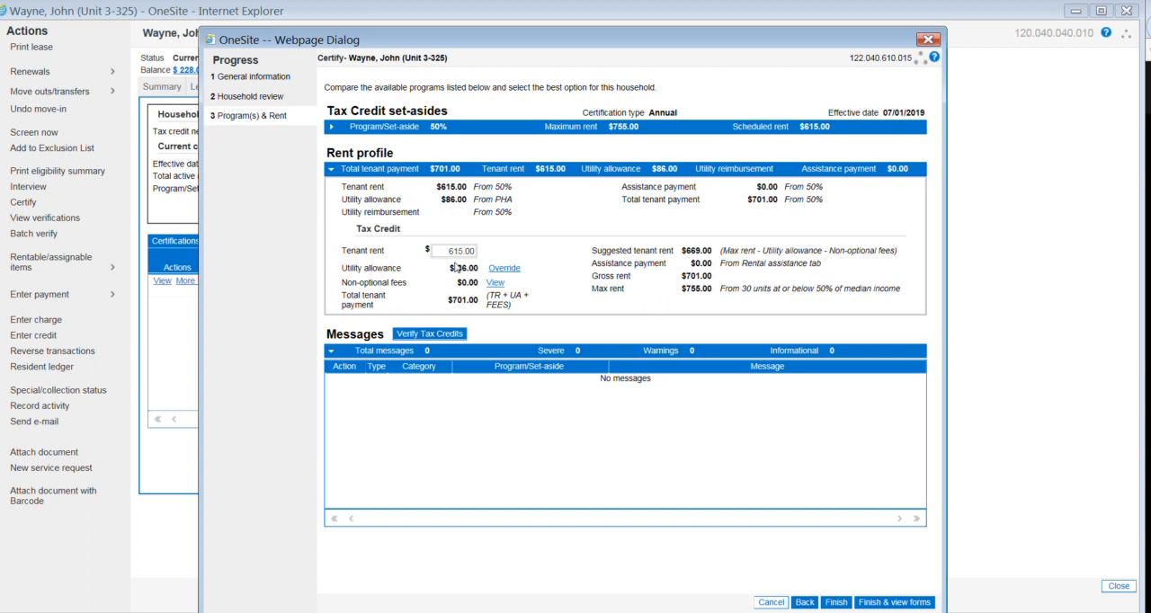
click(429, 334)
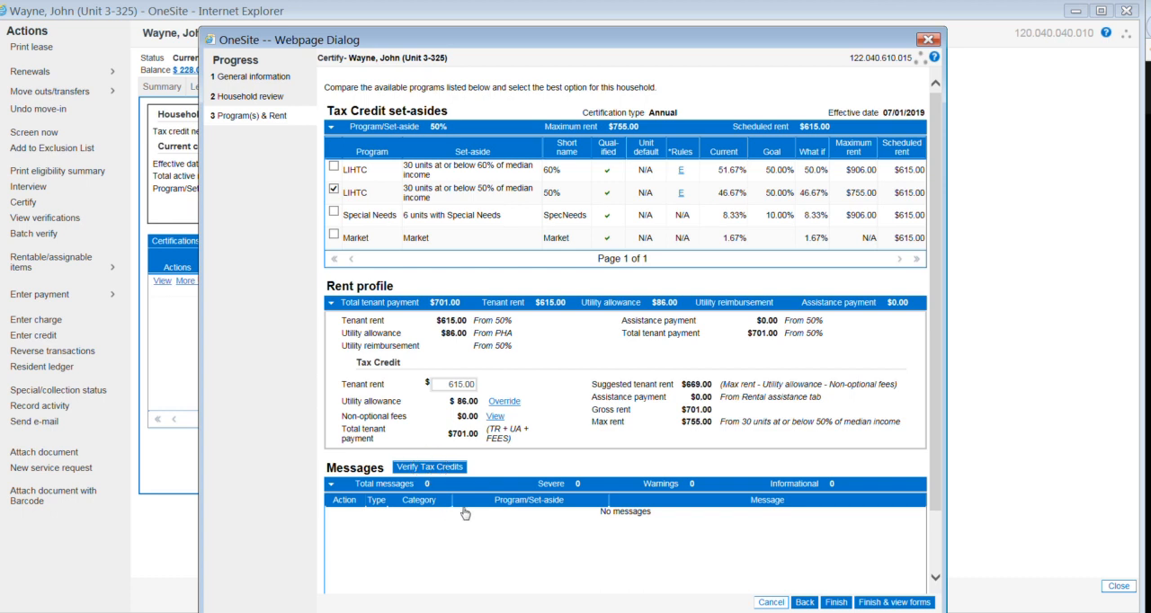
scroll(465, 513, down, 2)
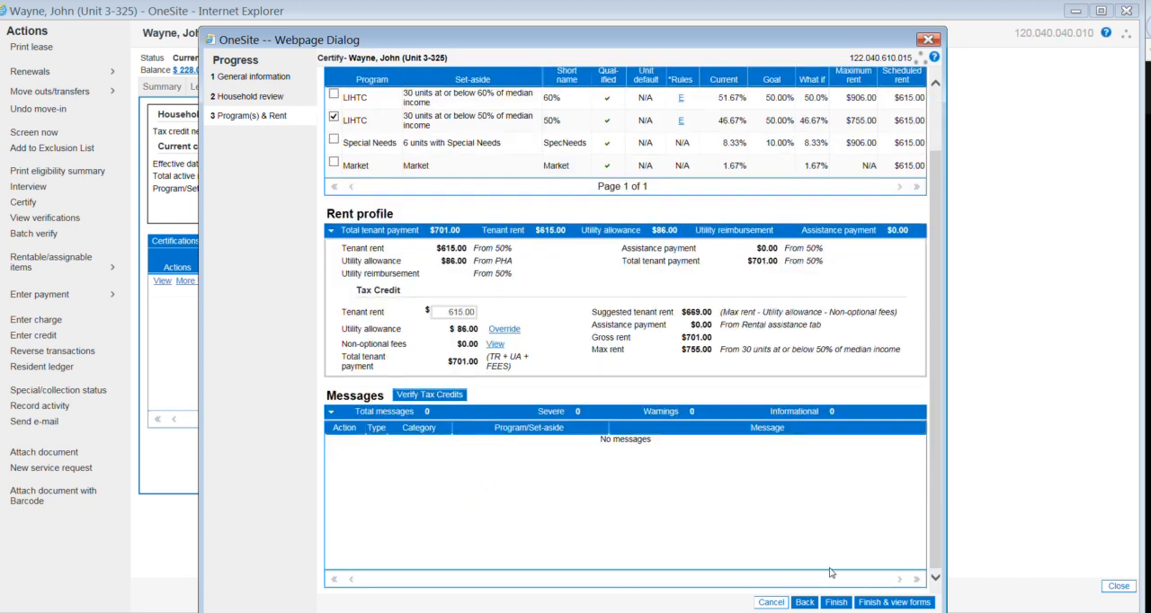
click(883, 602)
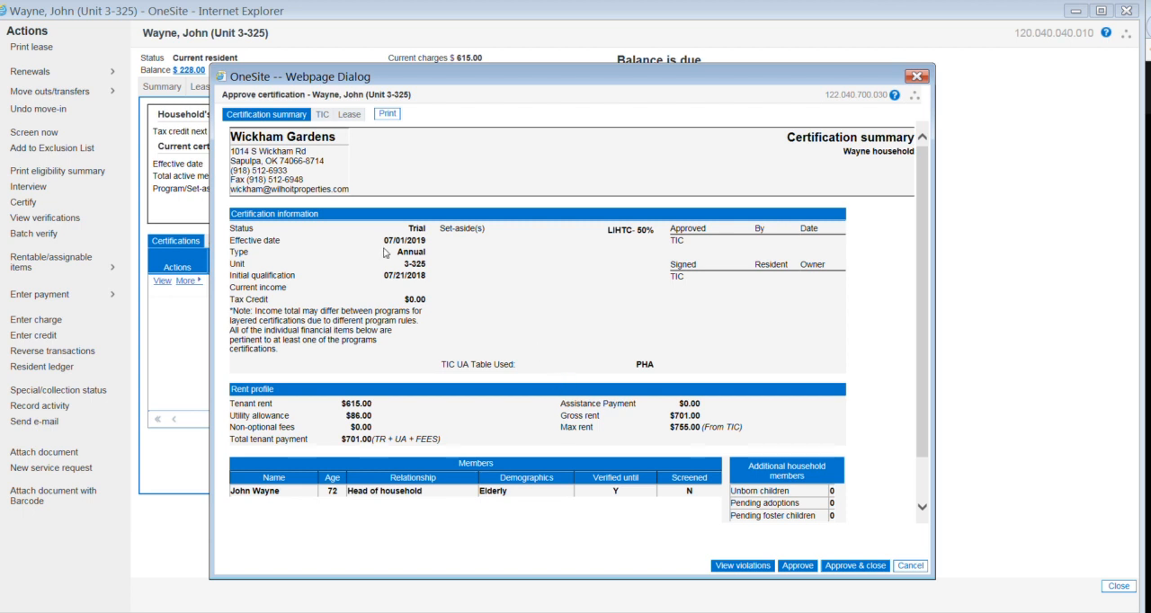
Step: Print the certification summary to Adobe PDF as waynesummary and leave the approval window without approving the certification
click(322, 115)
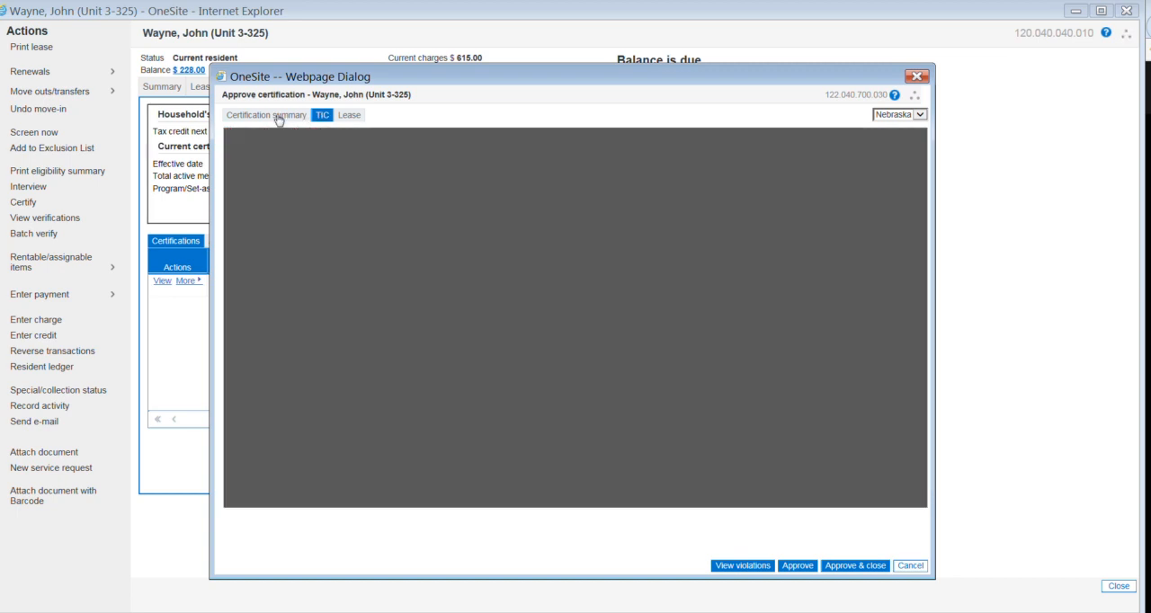
click(278, 115)
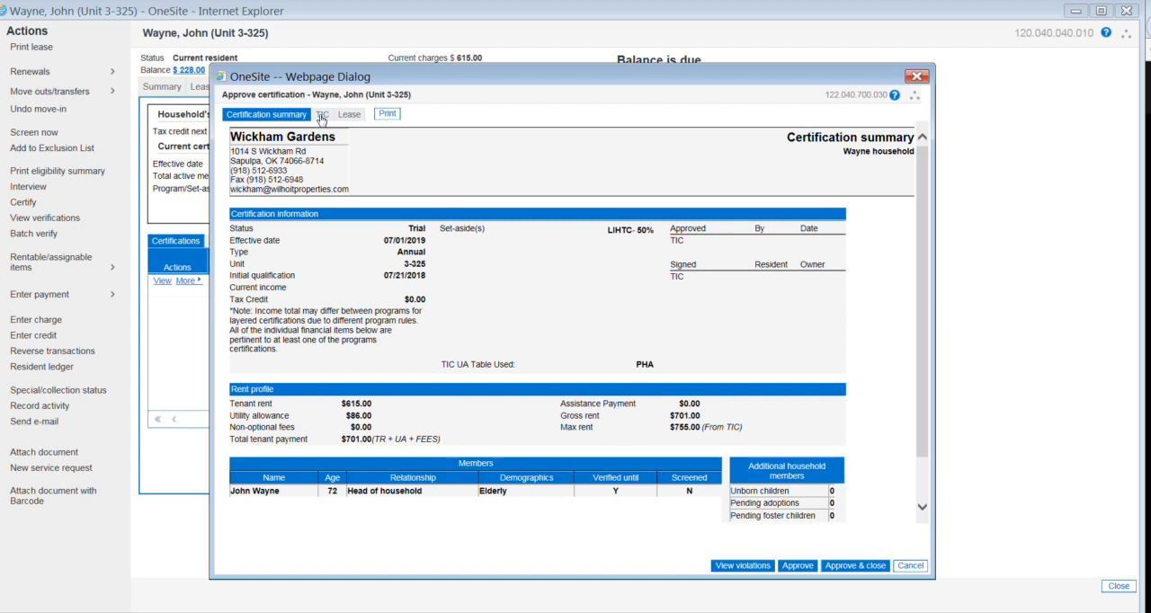
click(396, 116)
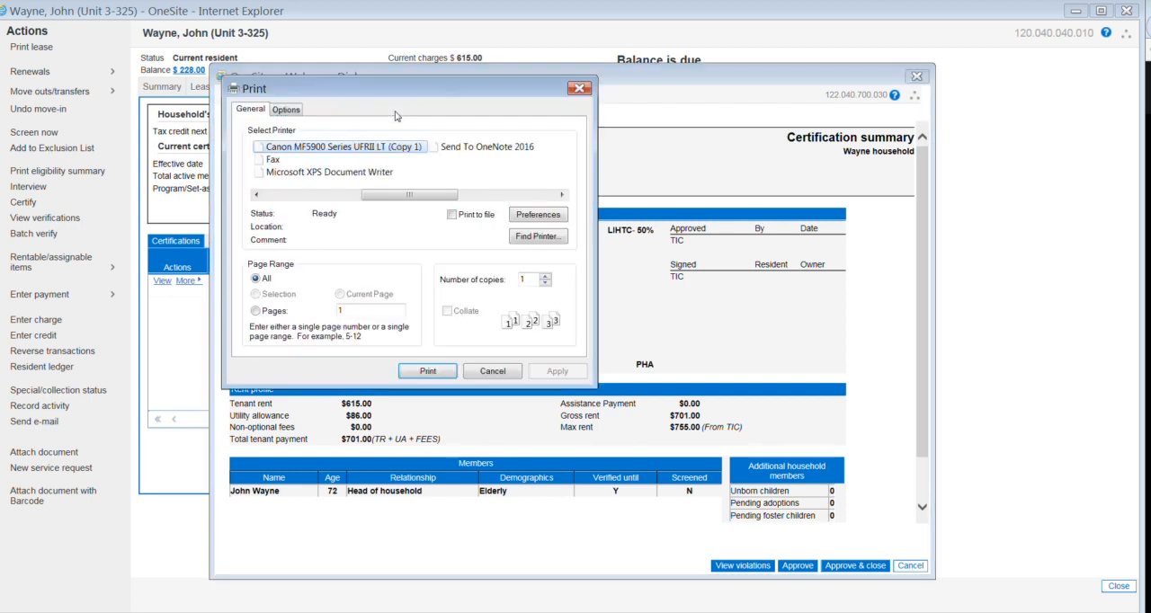
drag(390, 198, 324, 198)
click(296, 161)
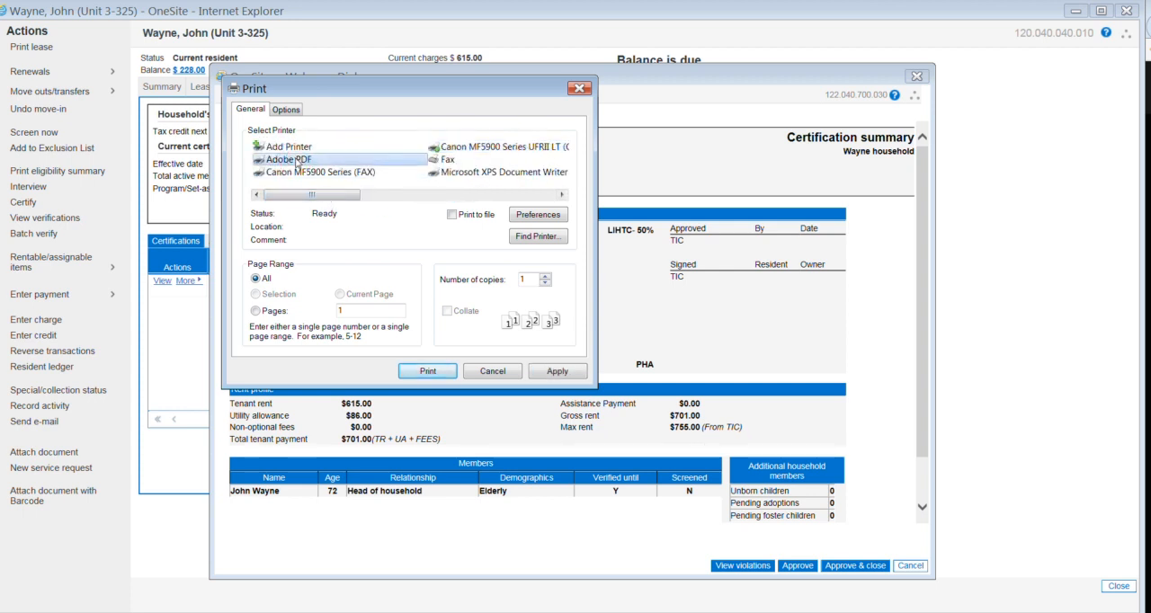
click(432, 373)
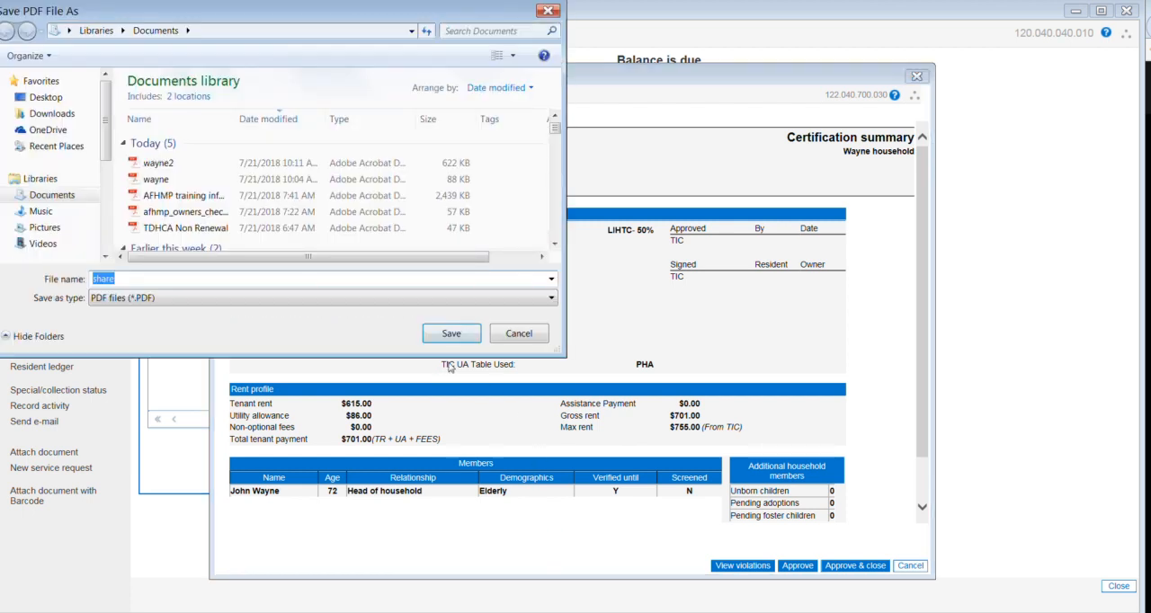
text(waynesummary)
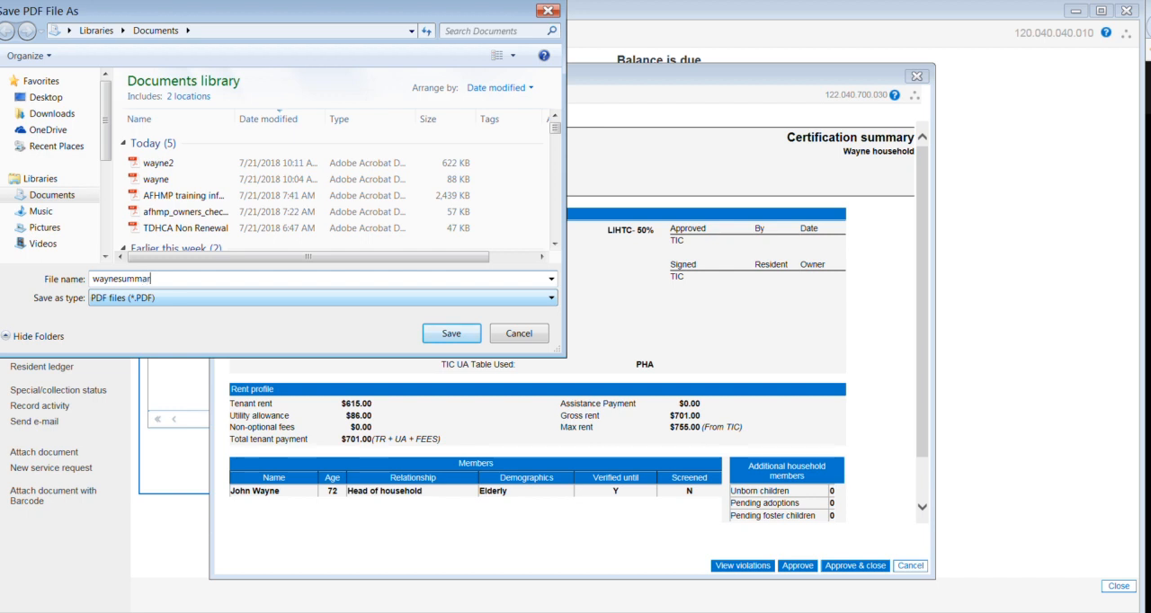
click(447, 333)
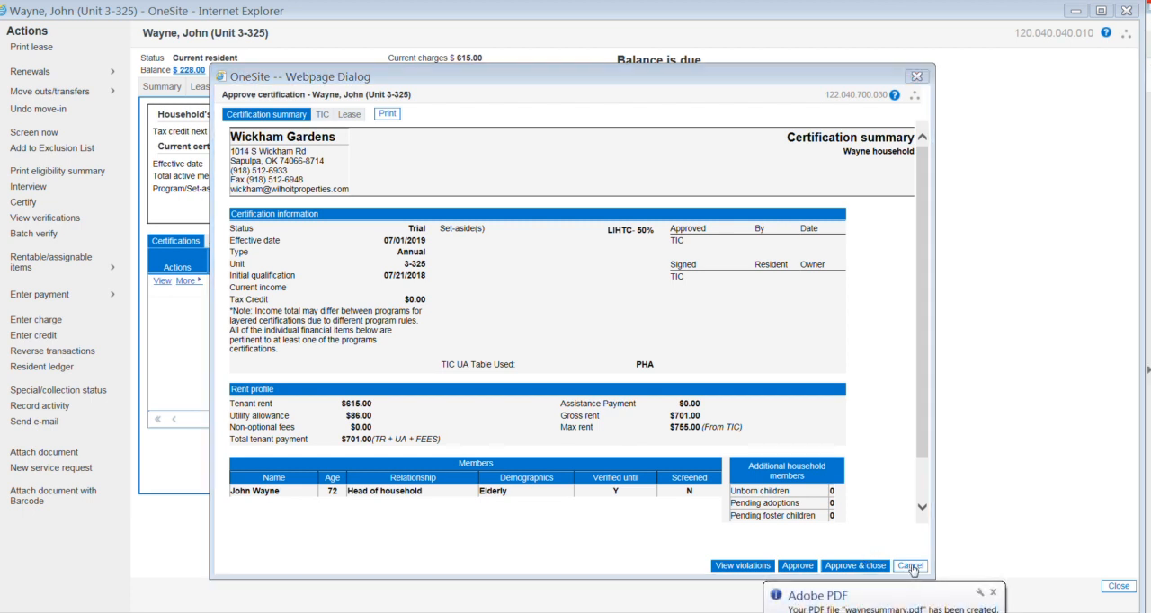
click(909, 566)
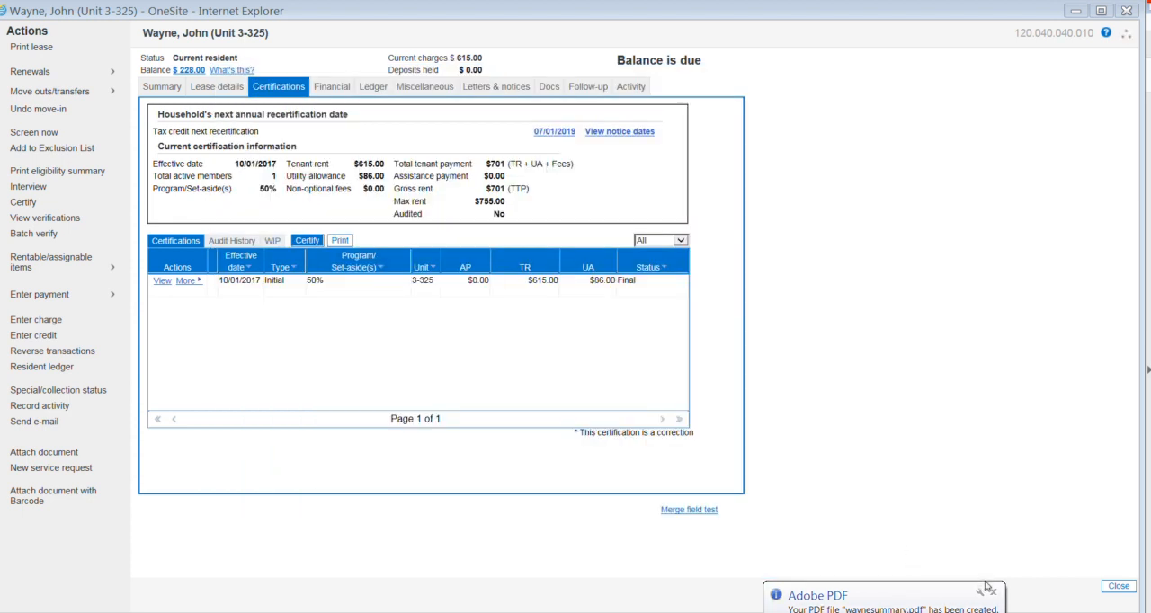
click(994, 592)
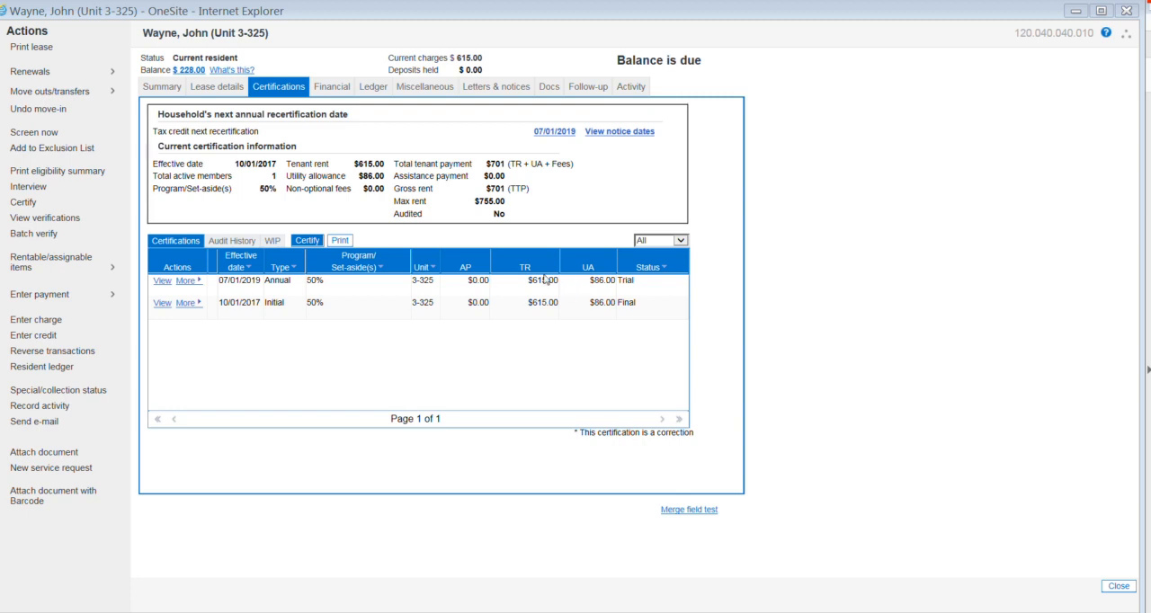
Step: Renew the lease on the 12-month offer beginning 10/01/2018 with a lease signed date of 10/01/2018, keeping the scheduled rent billing
click(54, 74)
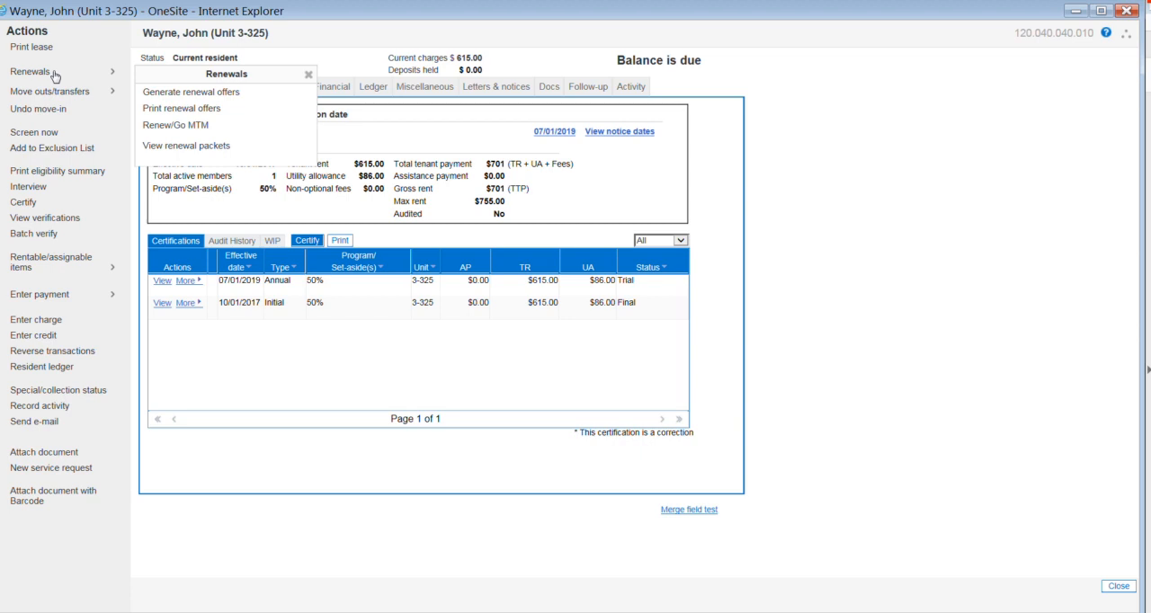
click(173, 125)
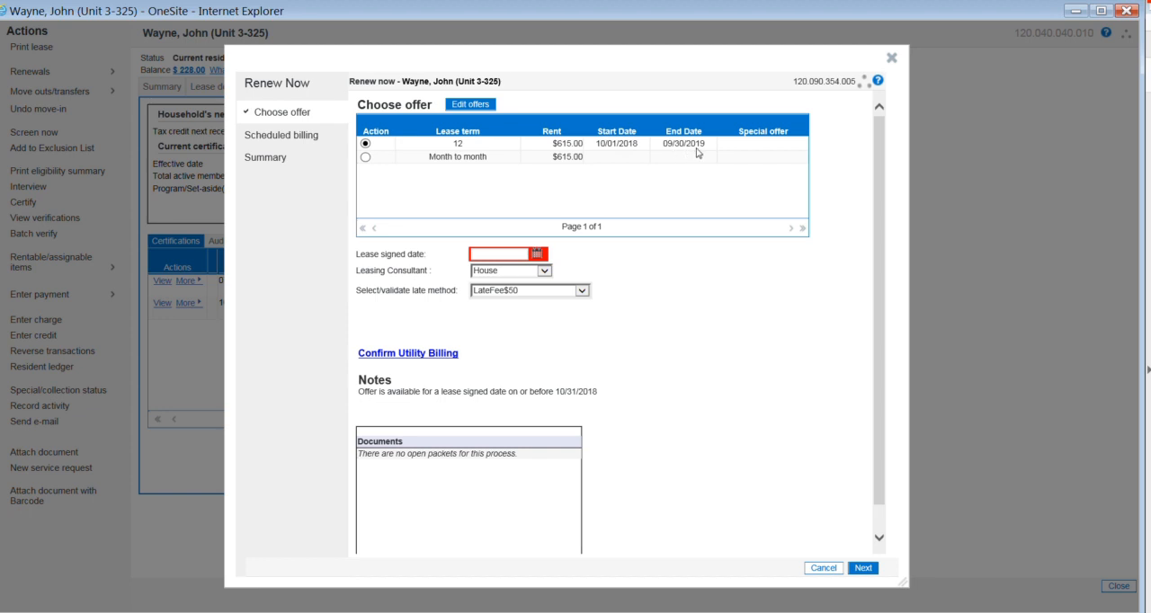
click(470, 104)
click(537, 255)
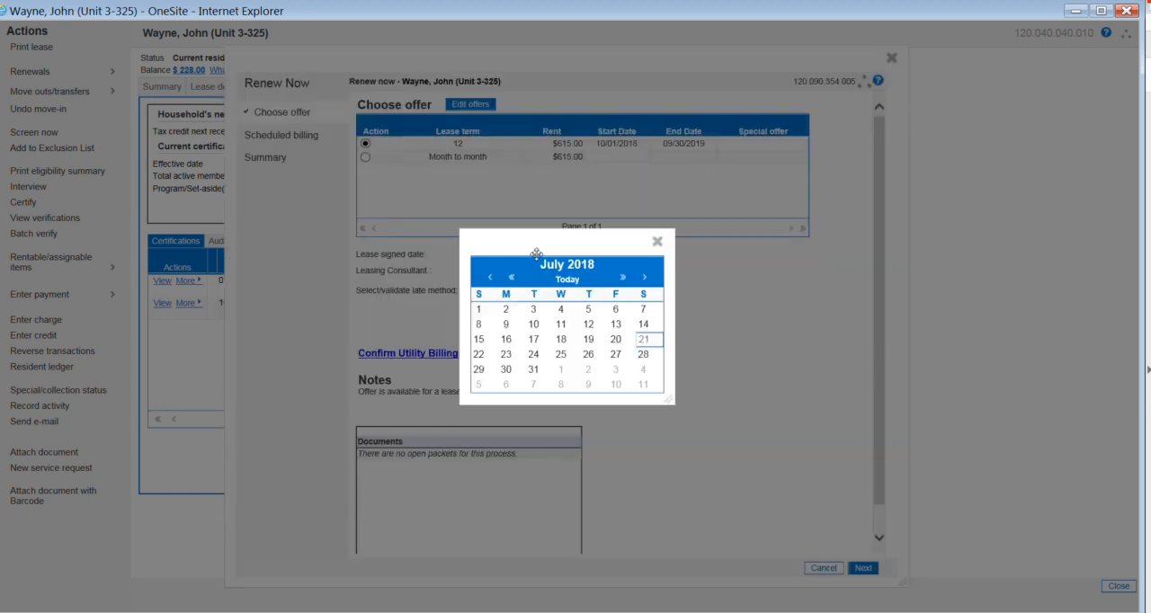
click(644, 278)
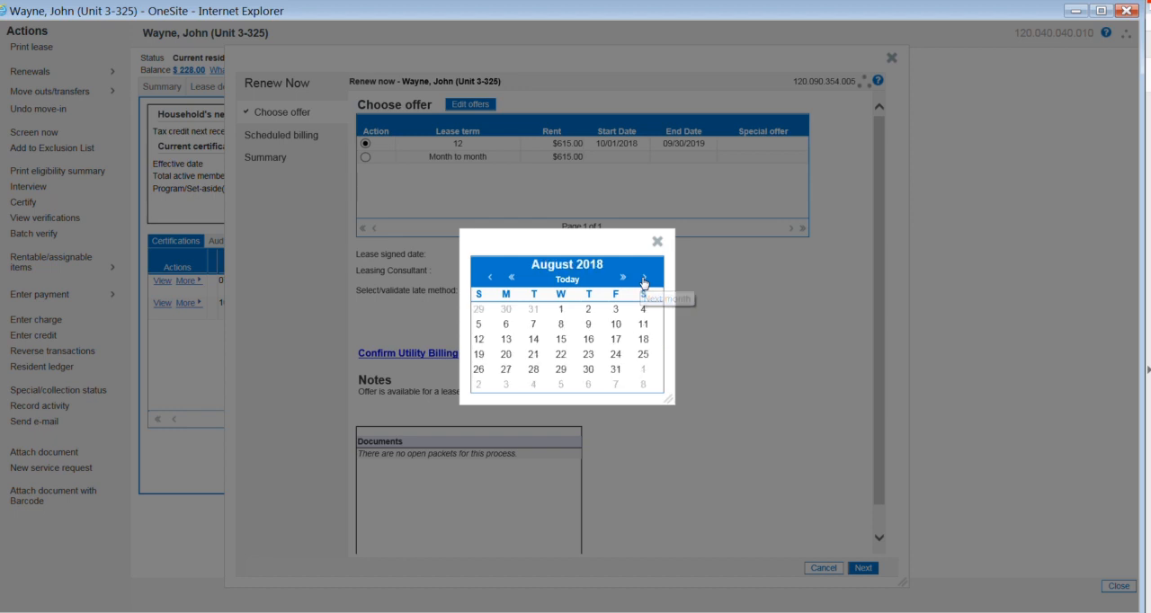
click(644, 279)
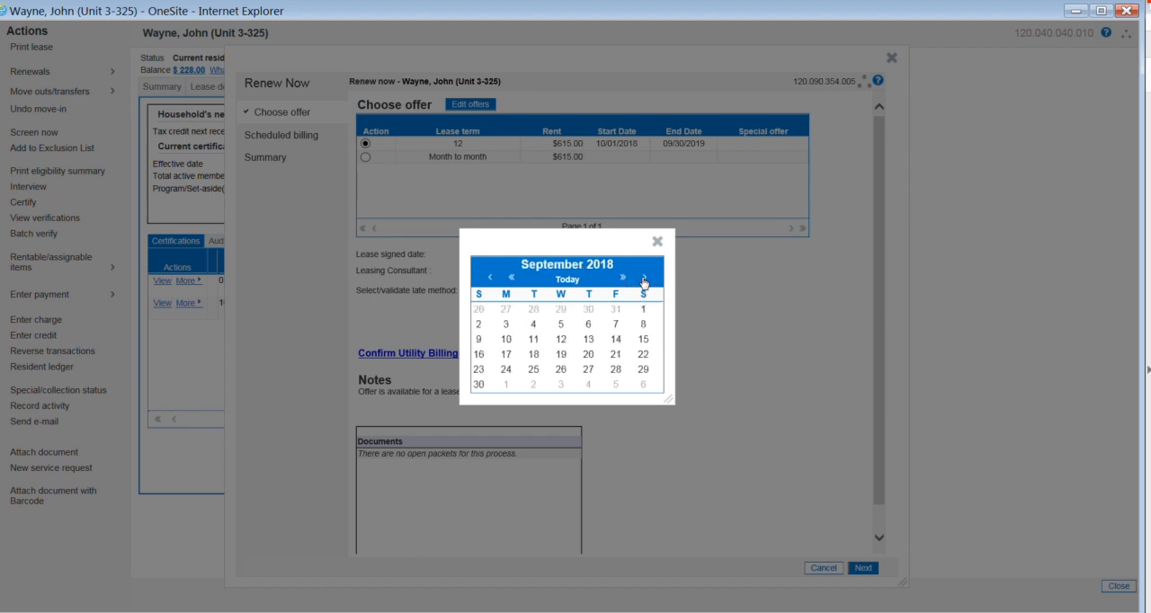
click(644, 279)
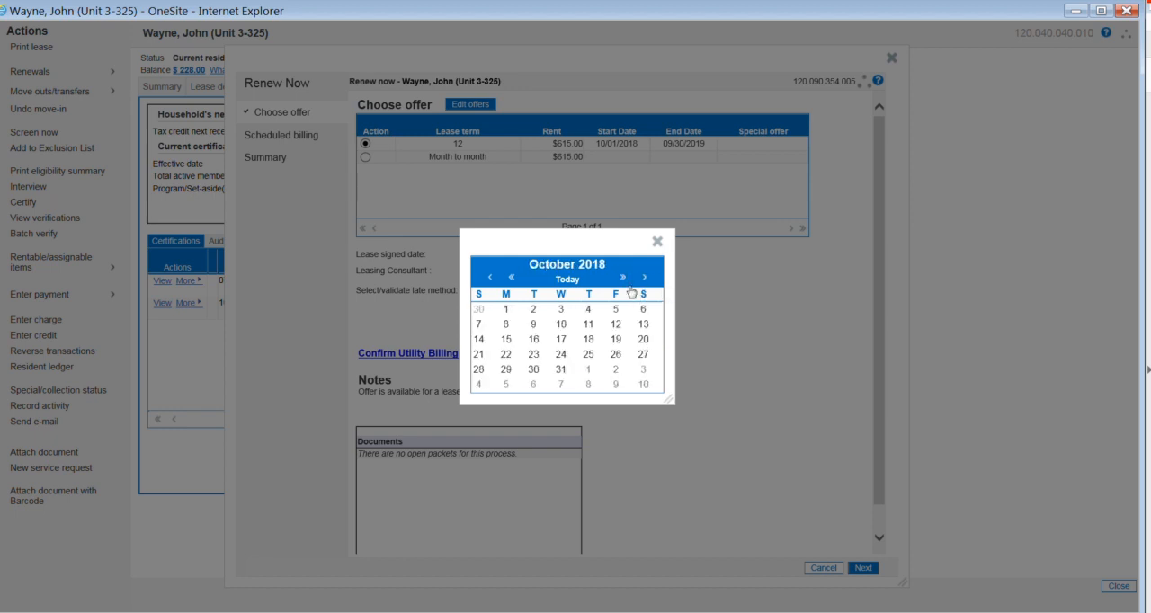
click(507, 310)
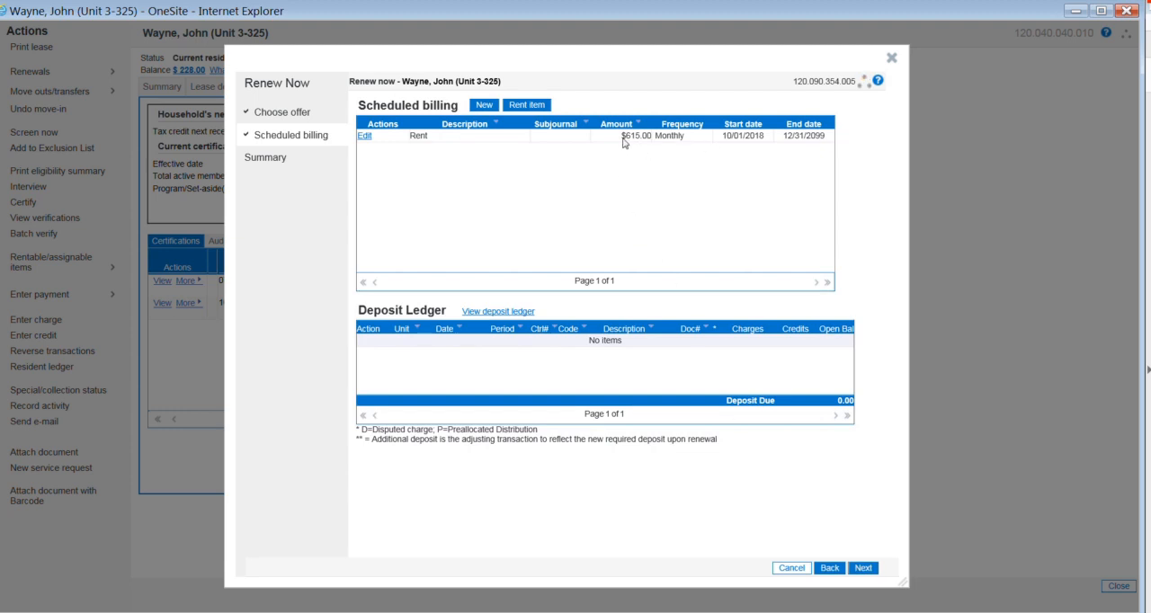
click(860, 567)
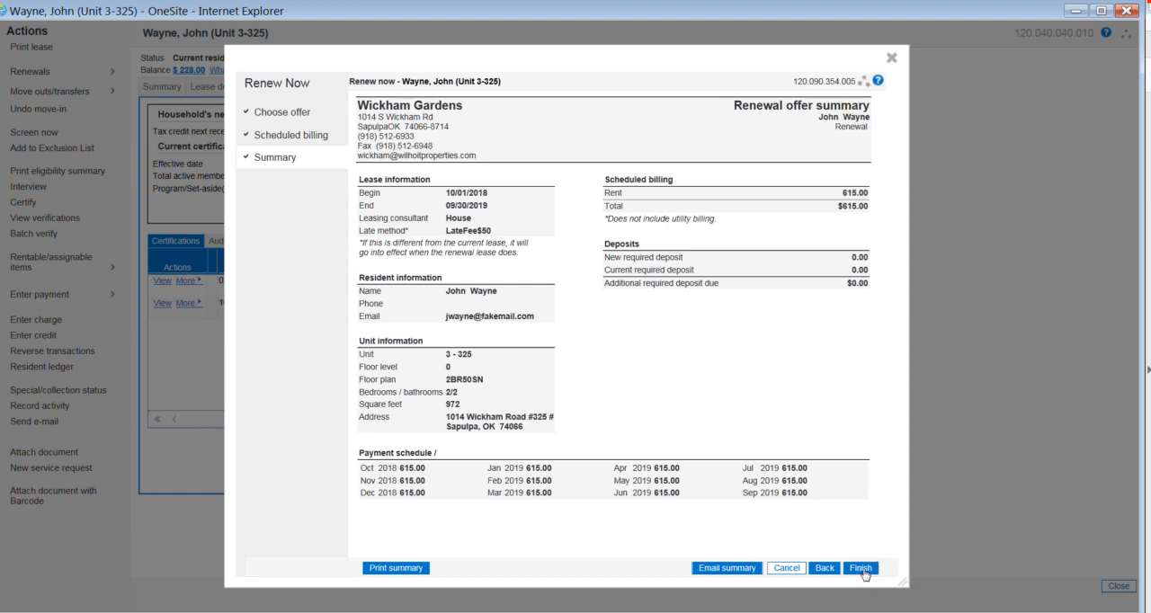
click(862, 568)
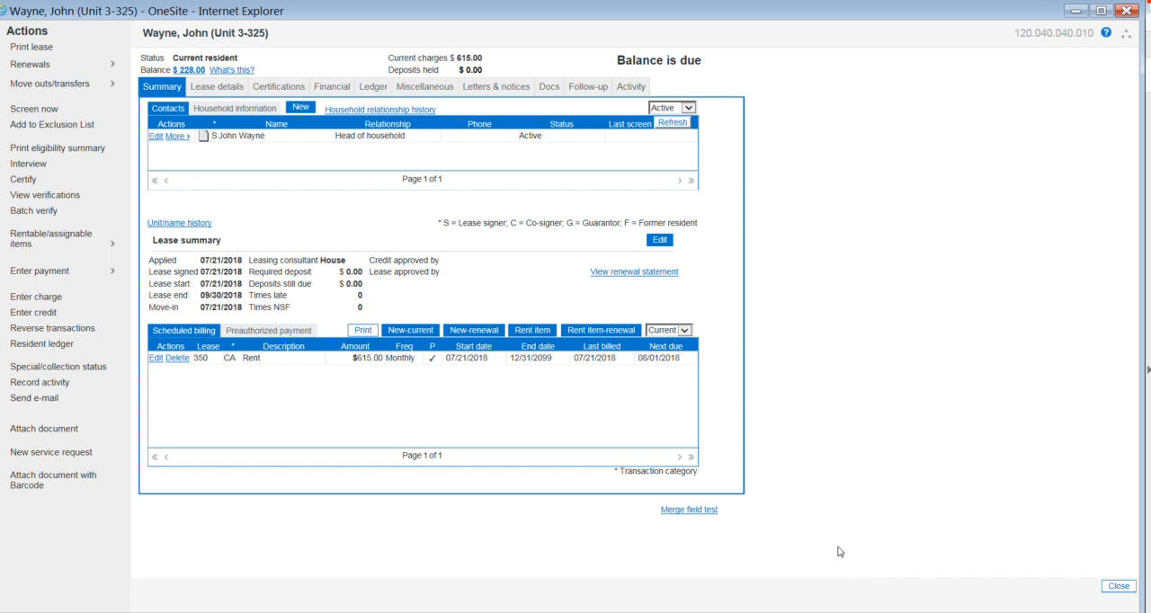
Step: Start a new packet of type WP-Recertification Packet-OK in the resident's documents
click(549, 91)
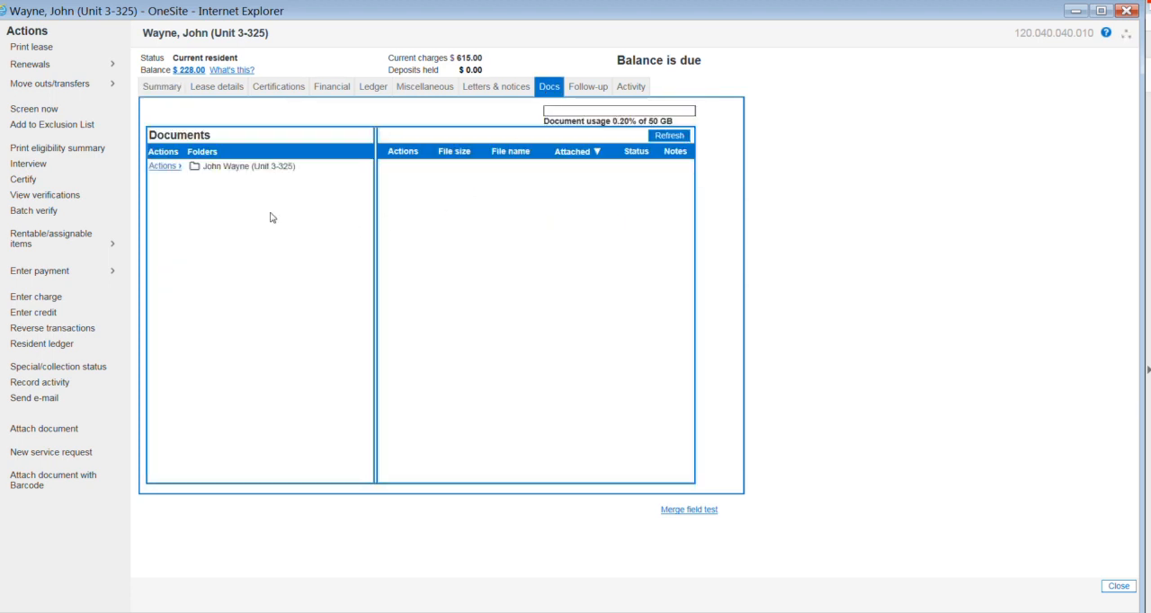
click(230, 171)
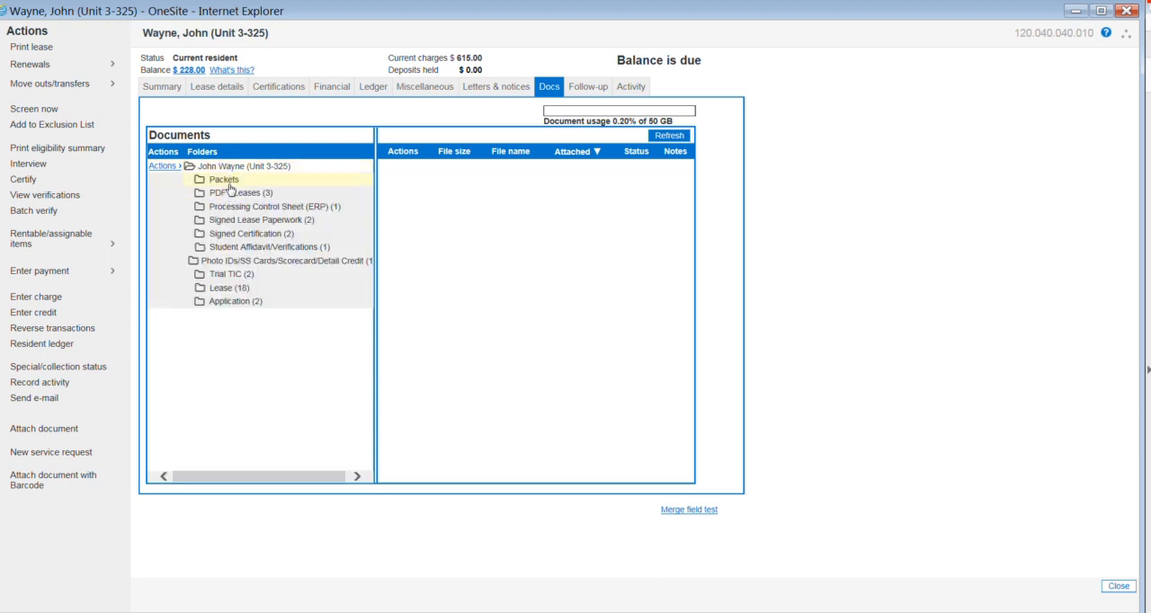
click(227, 182)
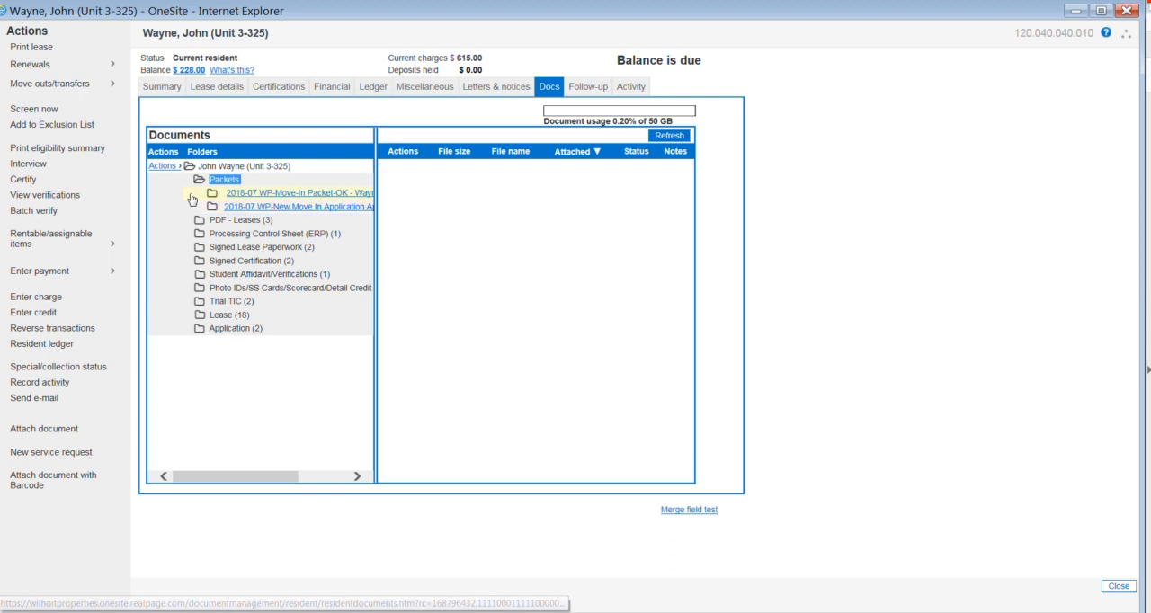
click(162, 168)
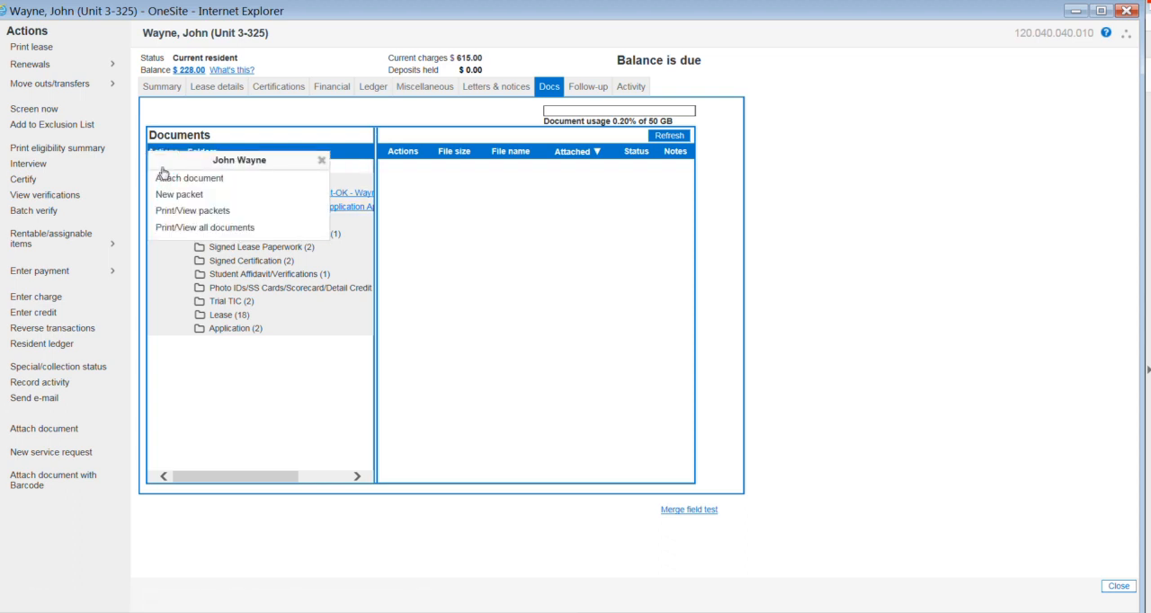
click(182, 196)
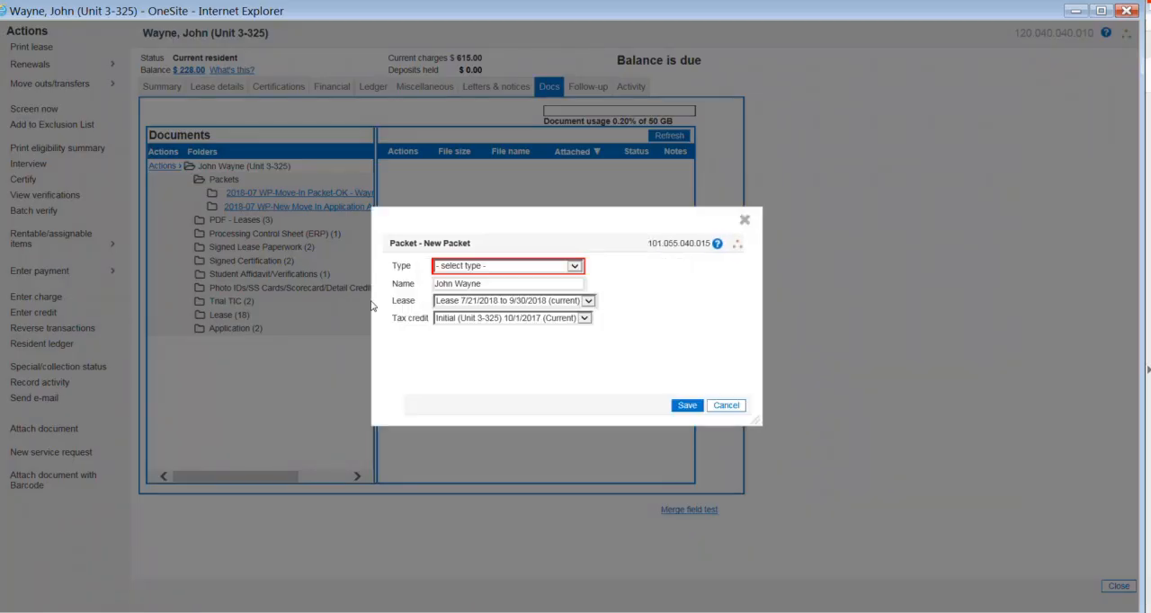
click(573, 267)
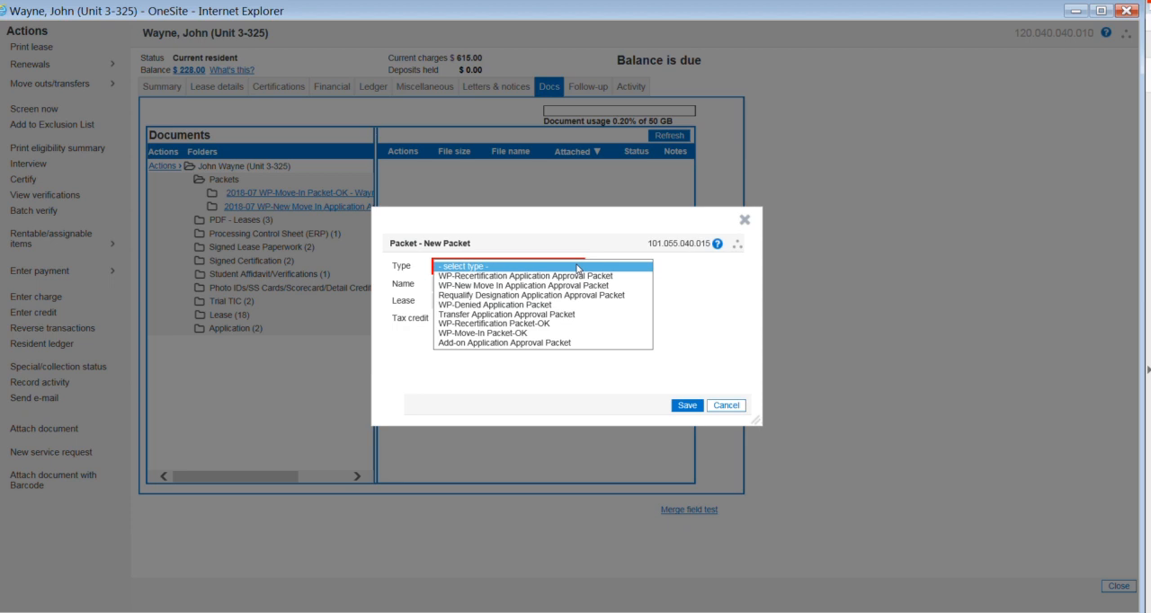
click(530, 325)
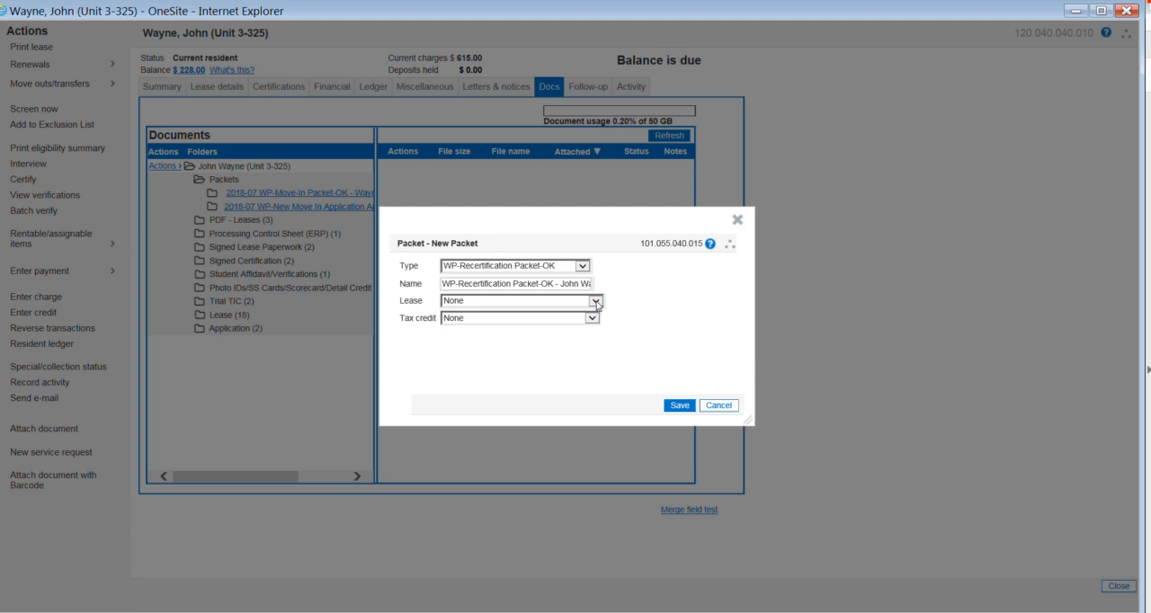
Step: Link the recertification packet to the 10/1/2018 to 9/30/2019 lease and the Annual 7/1/2019 tax credit certification, and save it
click(595, 302)
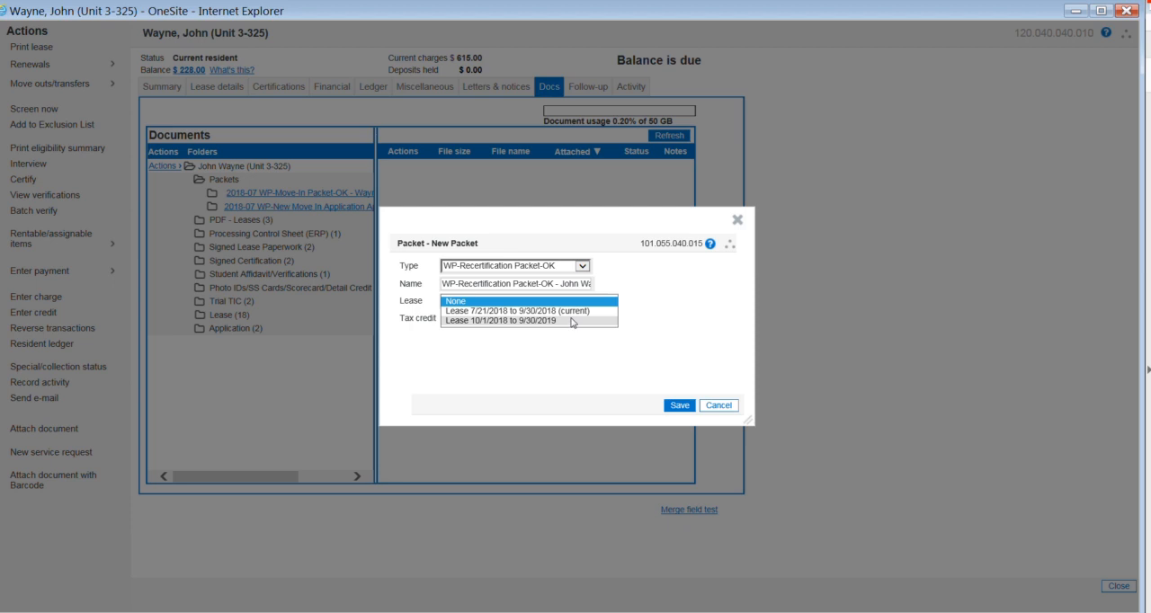
click(572, 322)
click(572, 320)
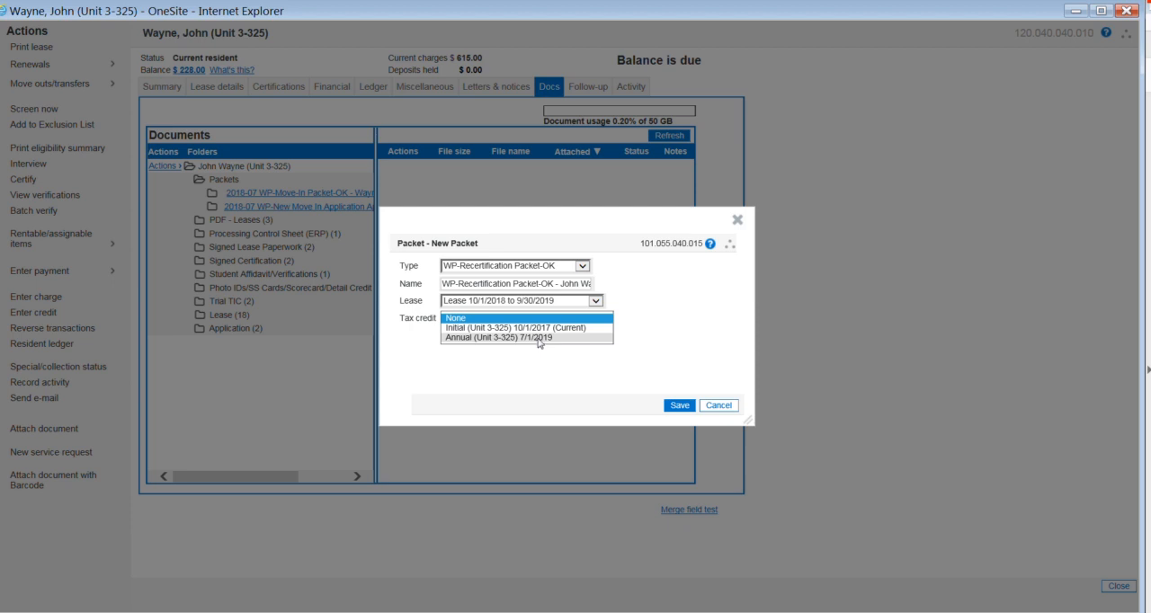
click(540, 340)
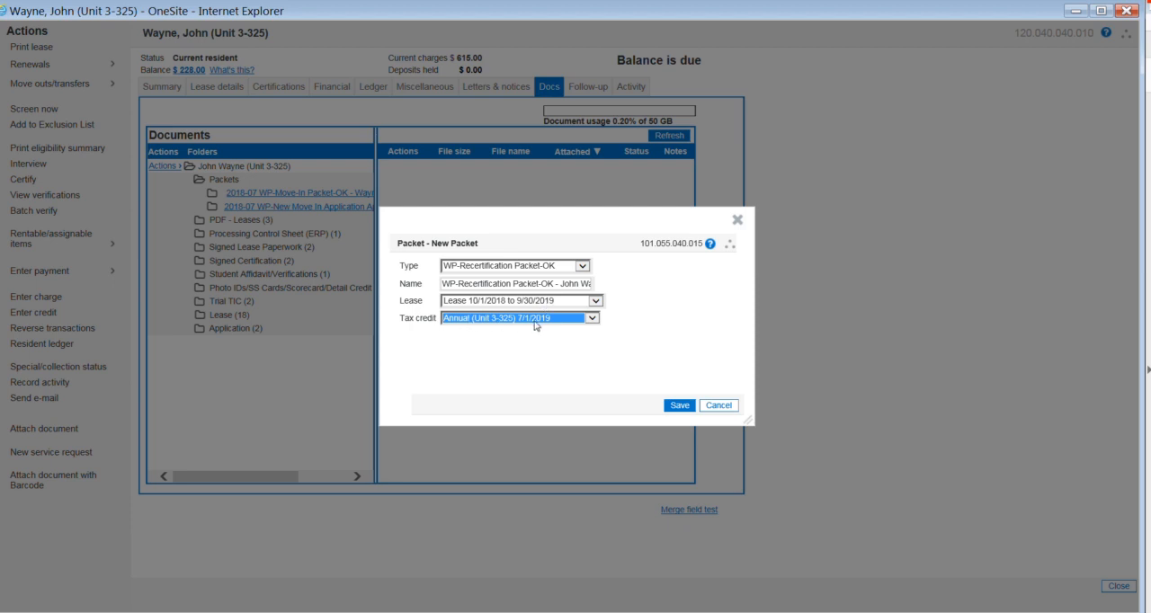
click(681, 406)
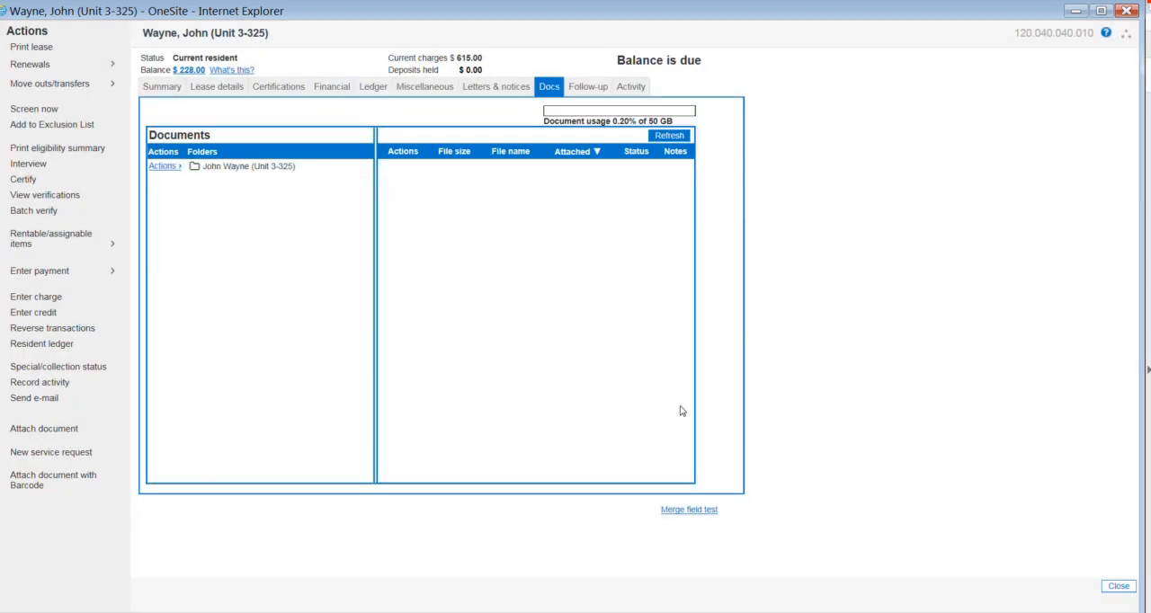
Step: Start a second new packet of type WP-Recertification Application Approval Packet for the resident
click(235, 172)
click(227, 182)
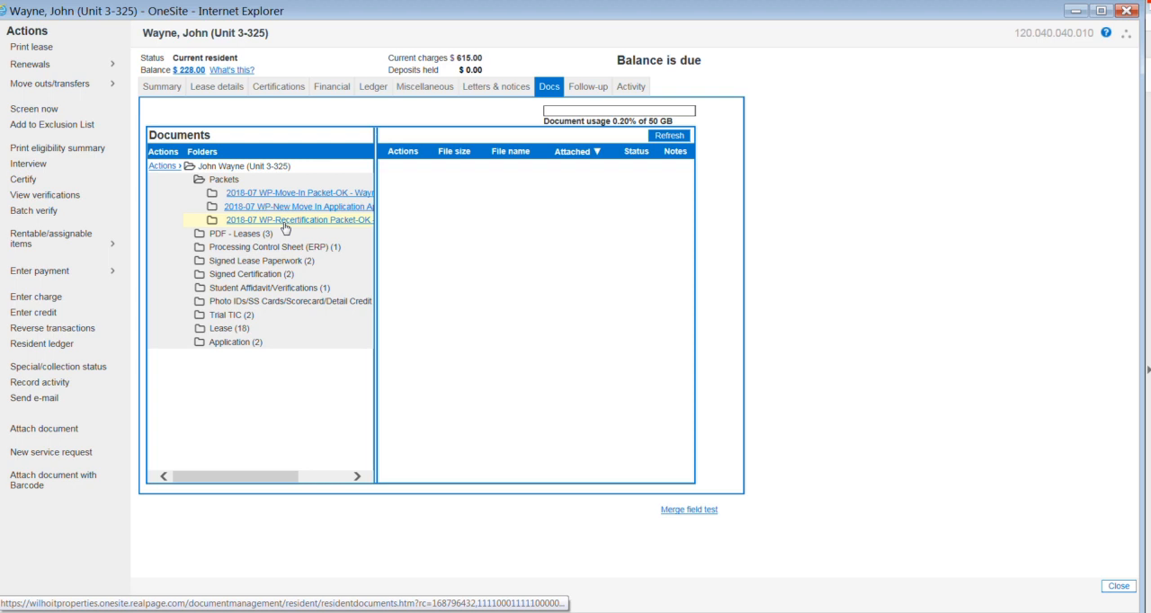
click(164, 167)
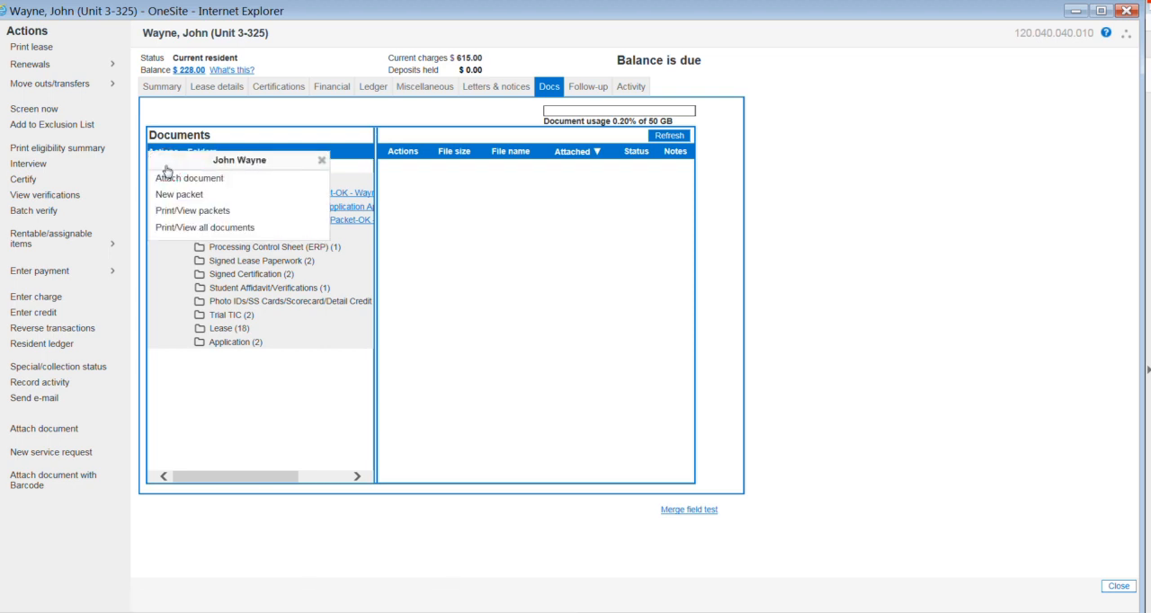
click(182, 194)
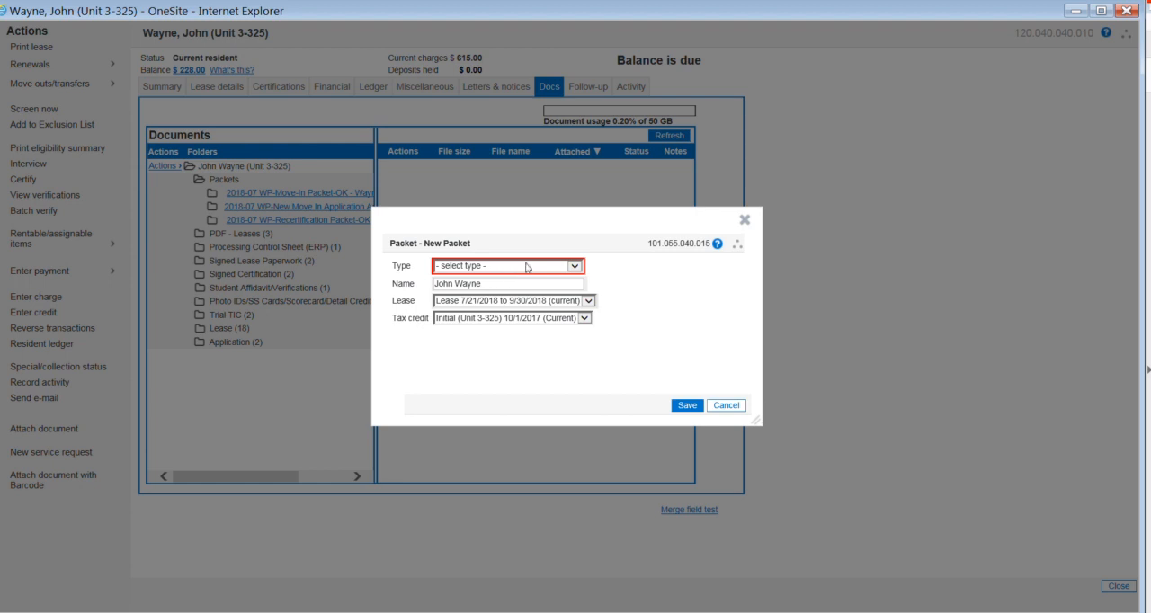
click(573, 267)
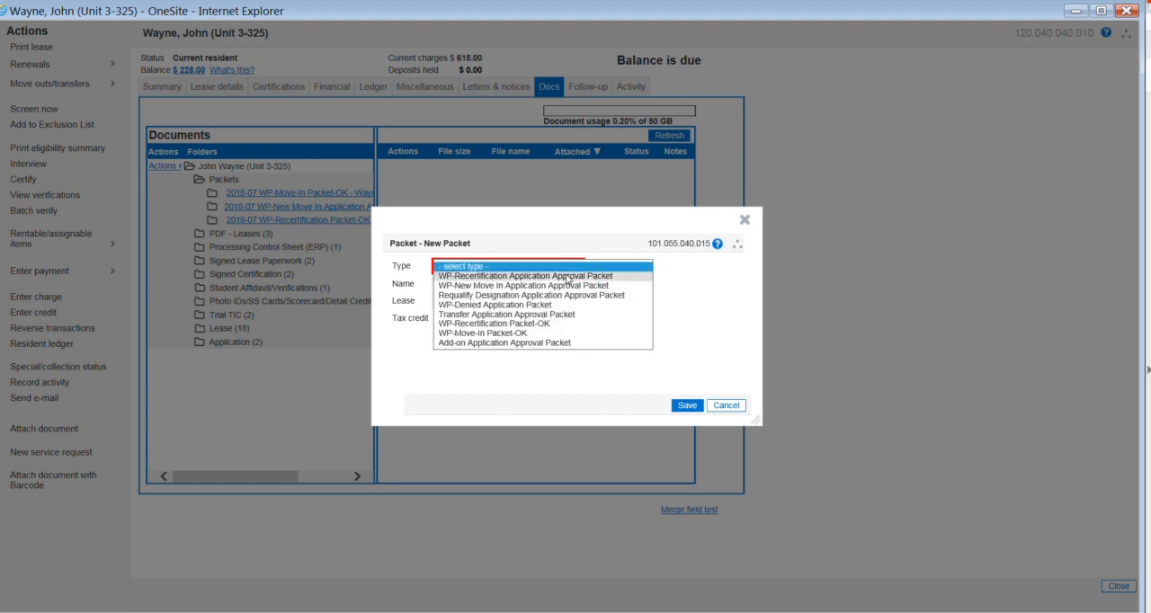
click(568, 276)
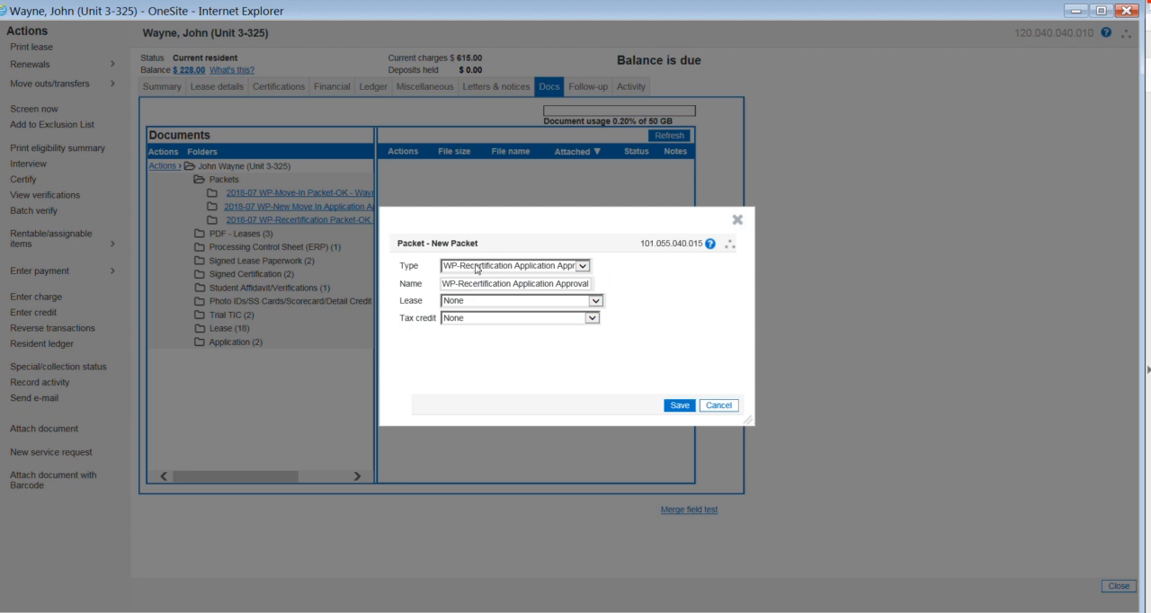
Step: Assign the 10/1/2018 to 9/30/2019 lease and the Annual 7/1/2019 tax credit certification to the approval packet, and save it
click(595, 301)
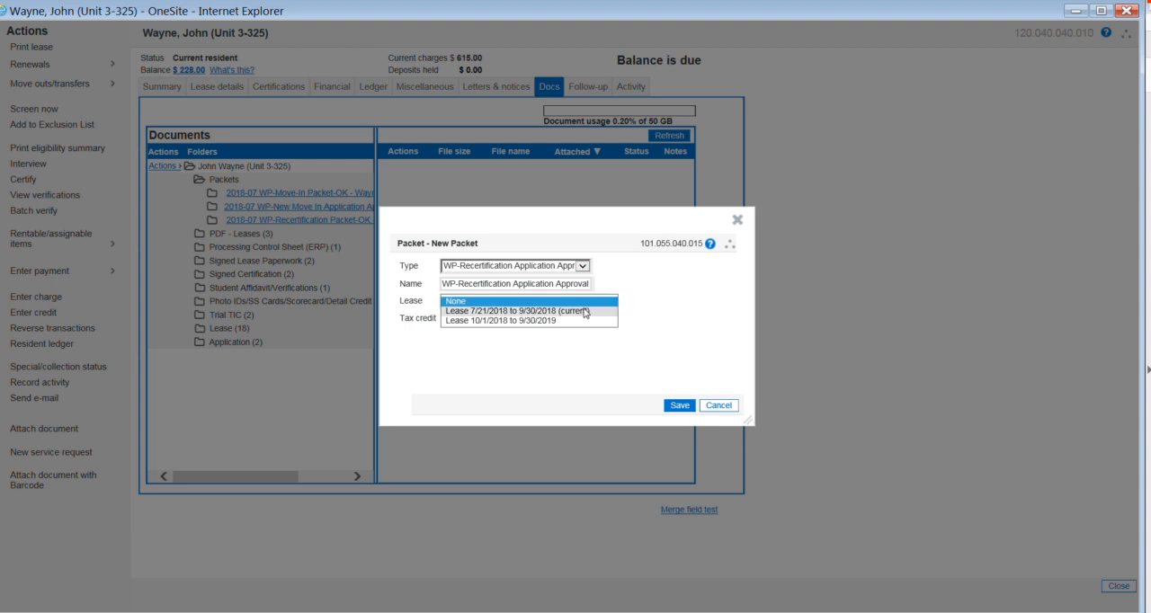
click(570, 321)
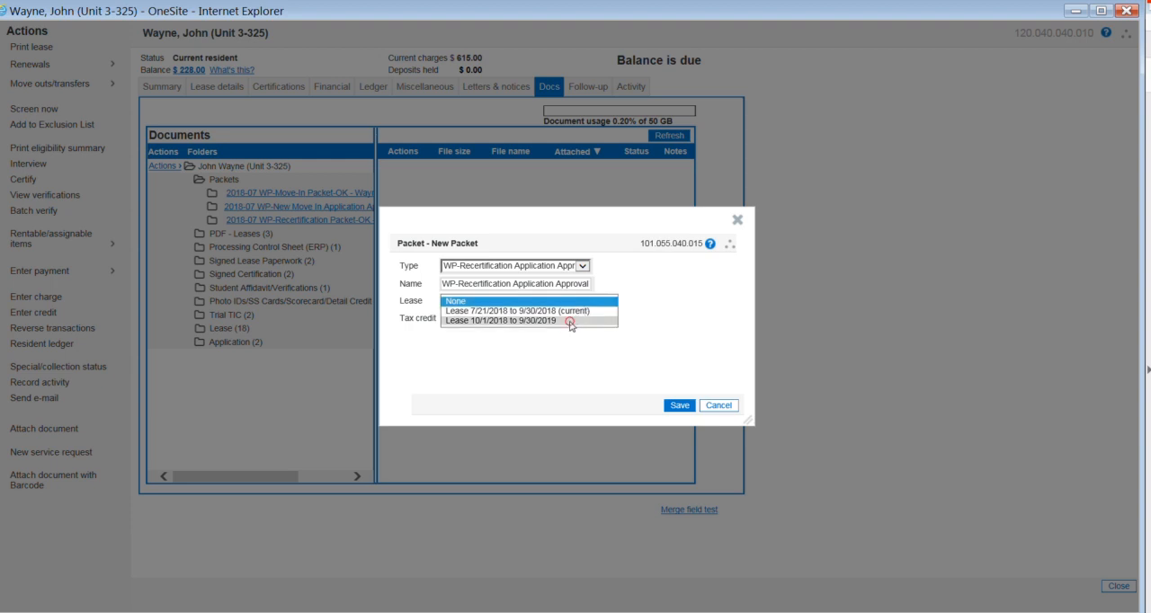
click(635, 322)
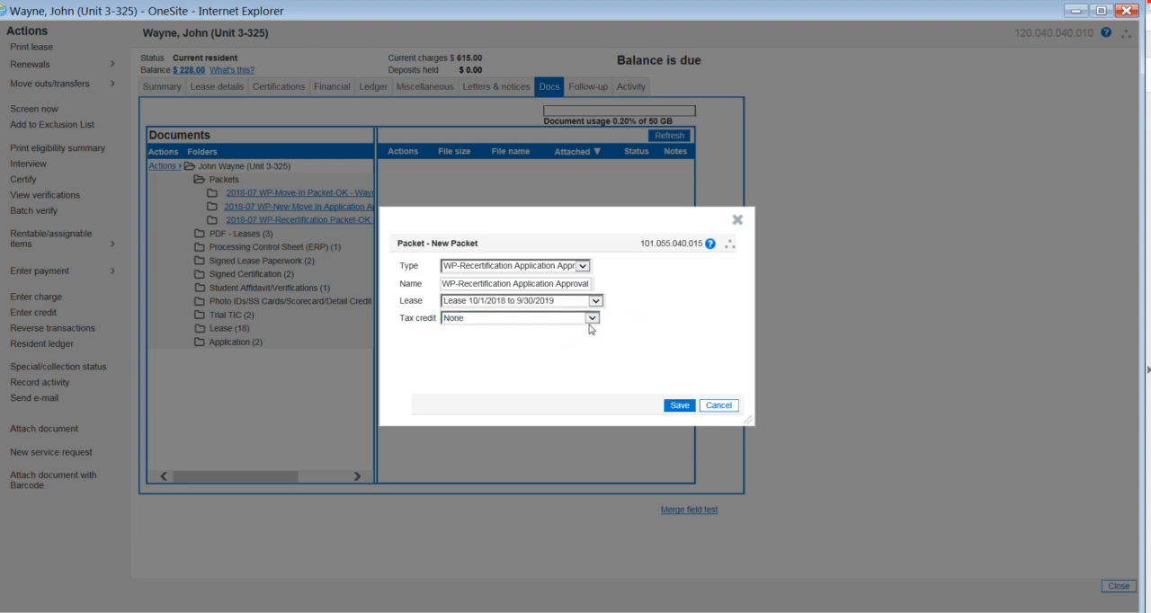
click(589, 321)
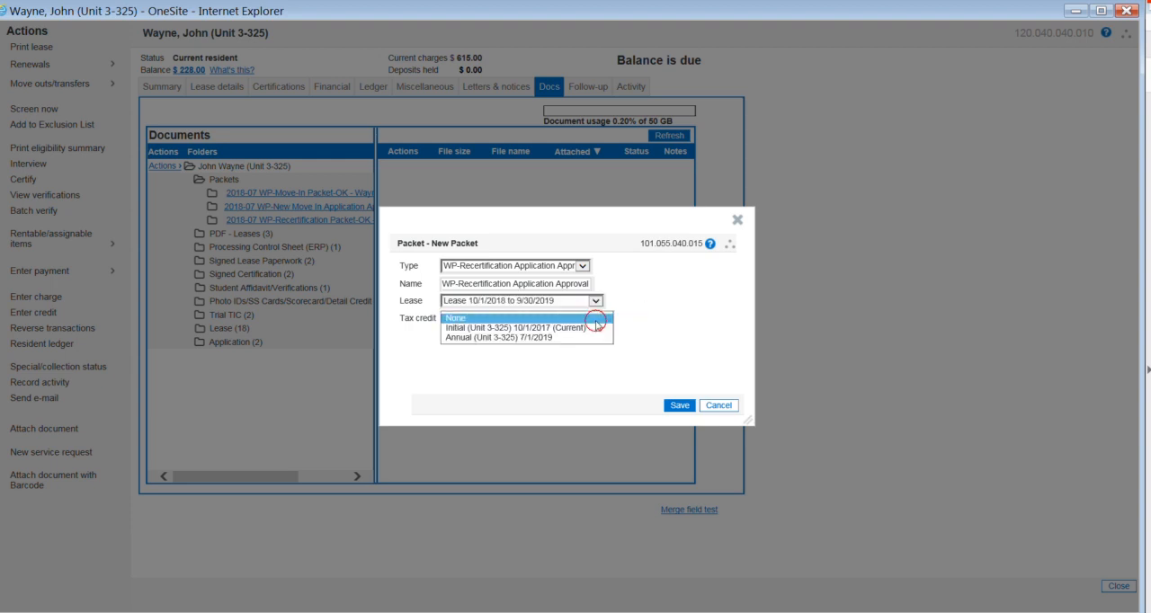
click(579, 339)
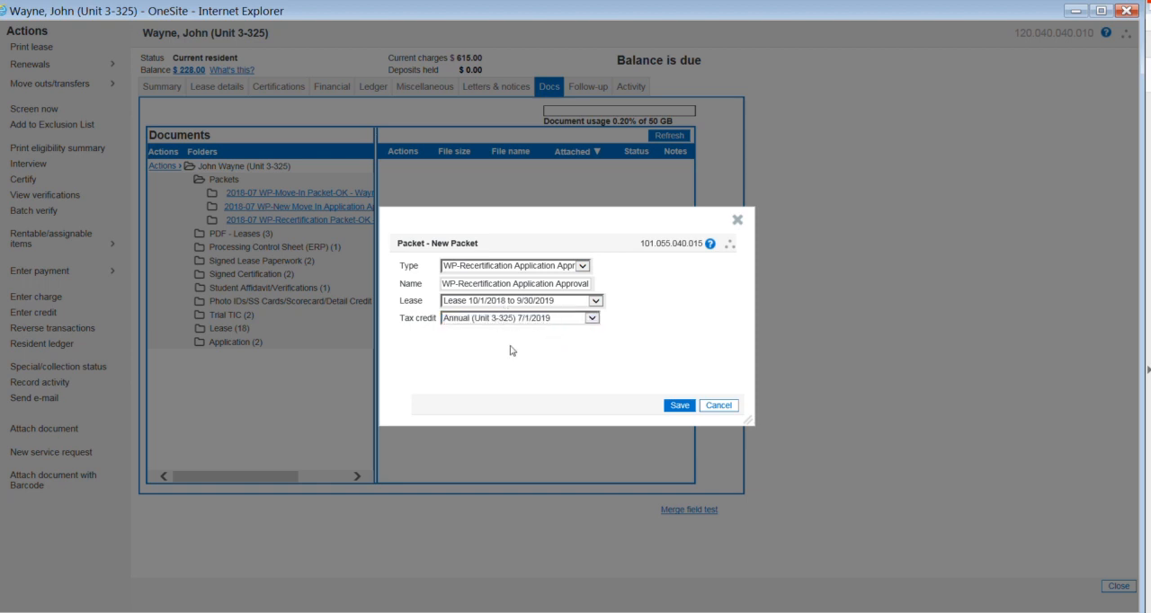
click(679, 408)
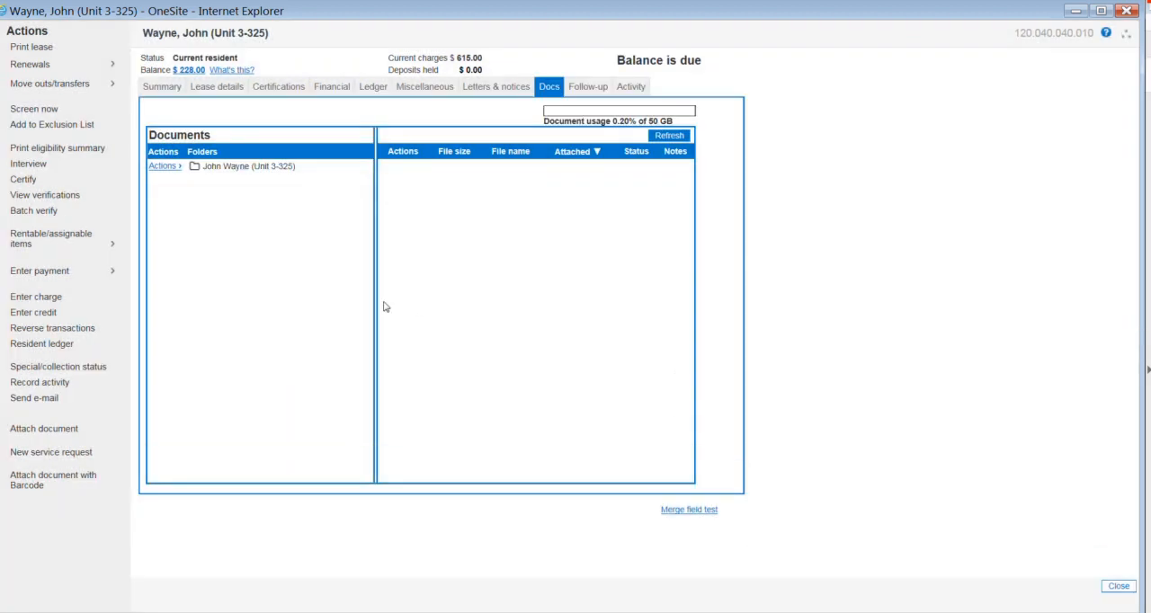
Step: Open the WP-Recertification Application Approval Packet from the Packets folder in the resident's documents
click(243, 172)
double_click(242, 172)
click(226, 181)
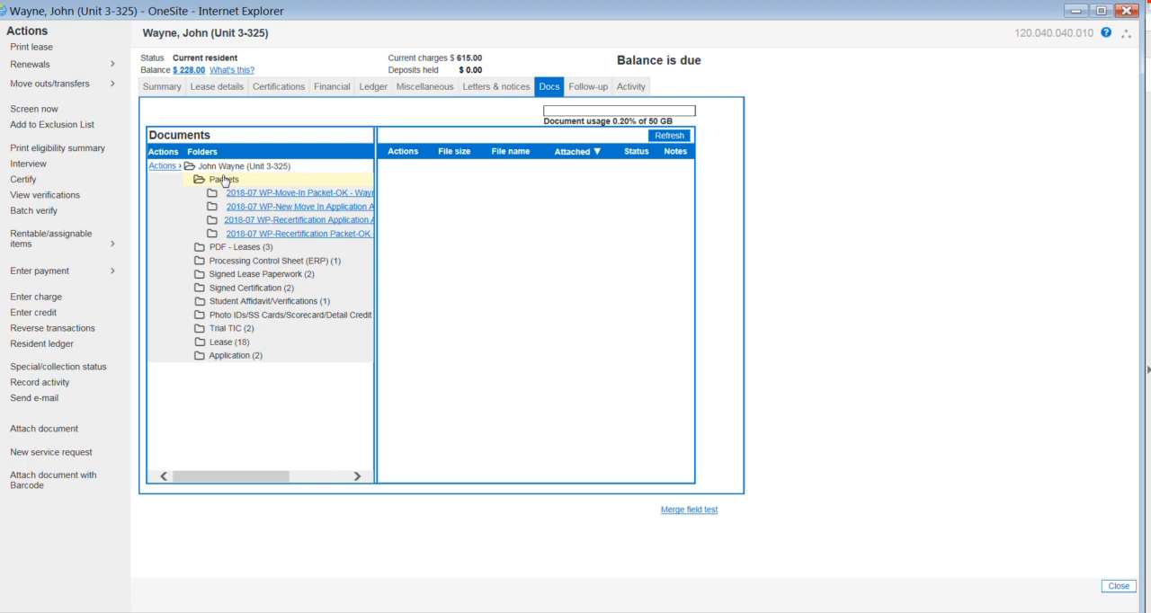
click(294, 222)
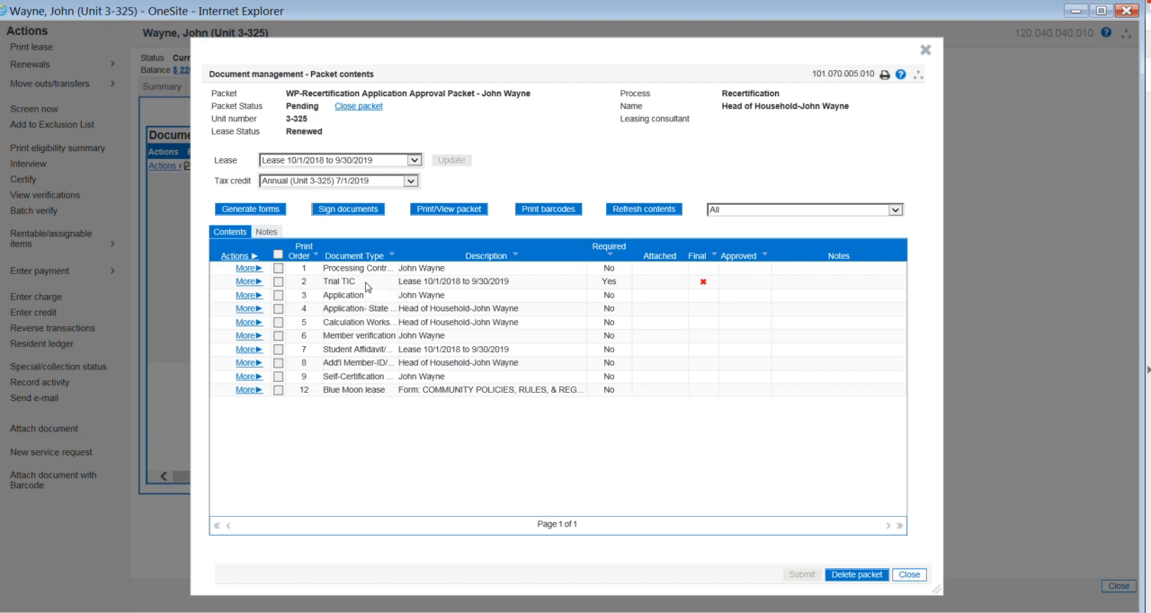
Step: Attach waynesummary.pdf as the finalized Trial TIC document in the approval packet, refreshing the contents before closing the packet
click(248, 282)
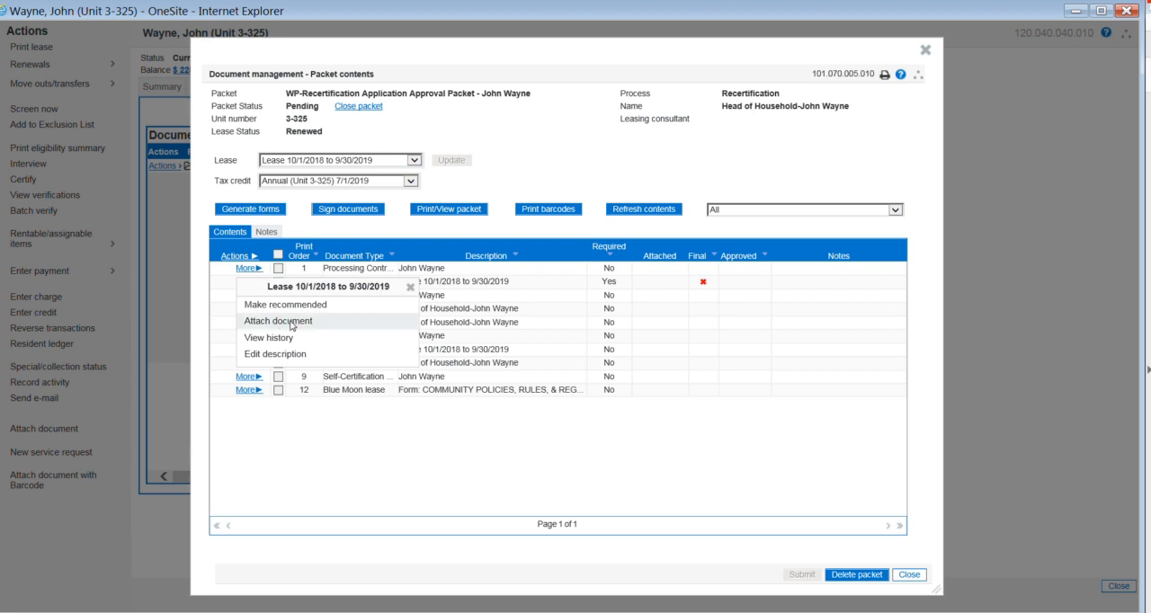
click(292, 322)
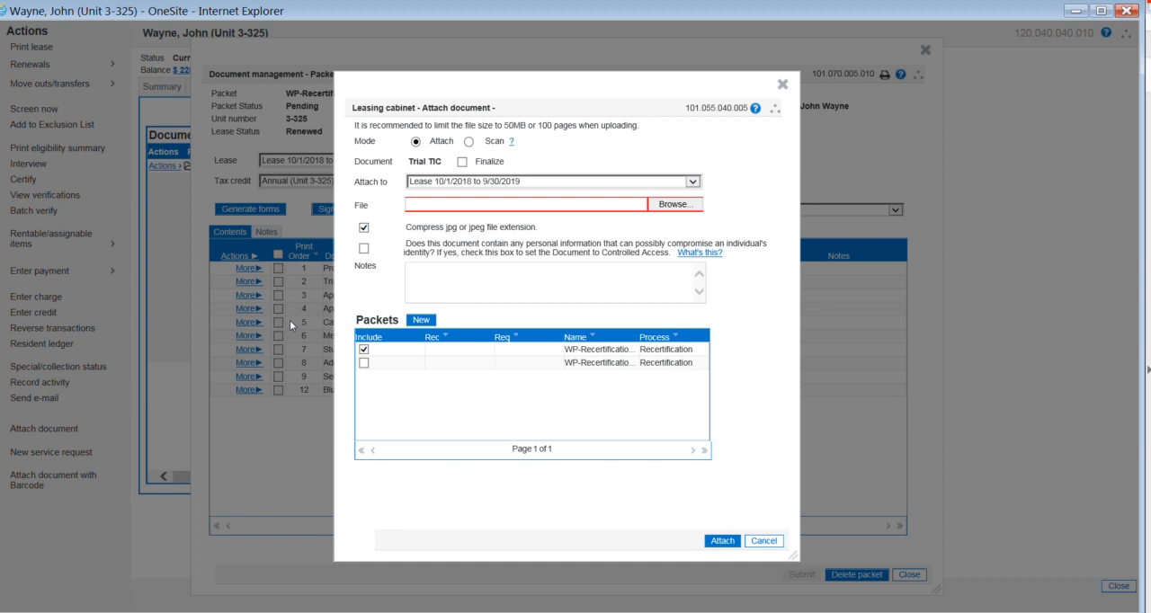
click(673, 205)
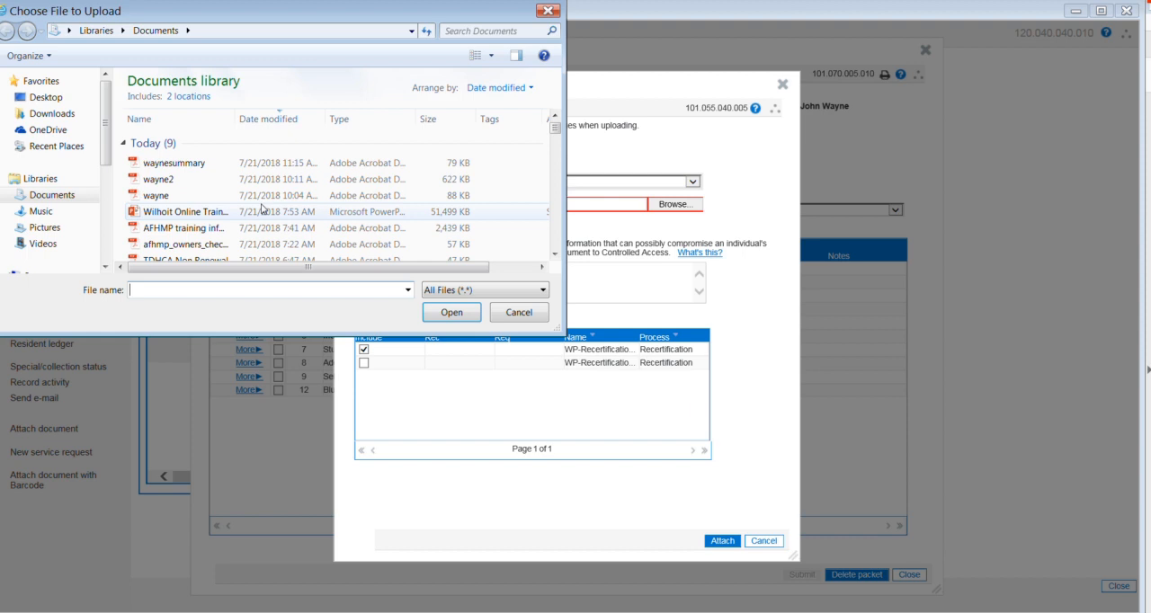
click(190, 164)
click(454, 314)
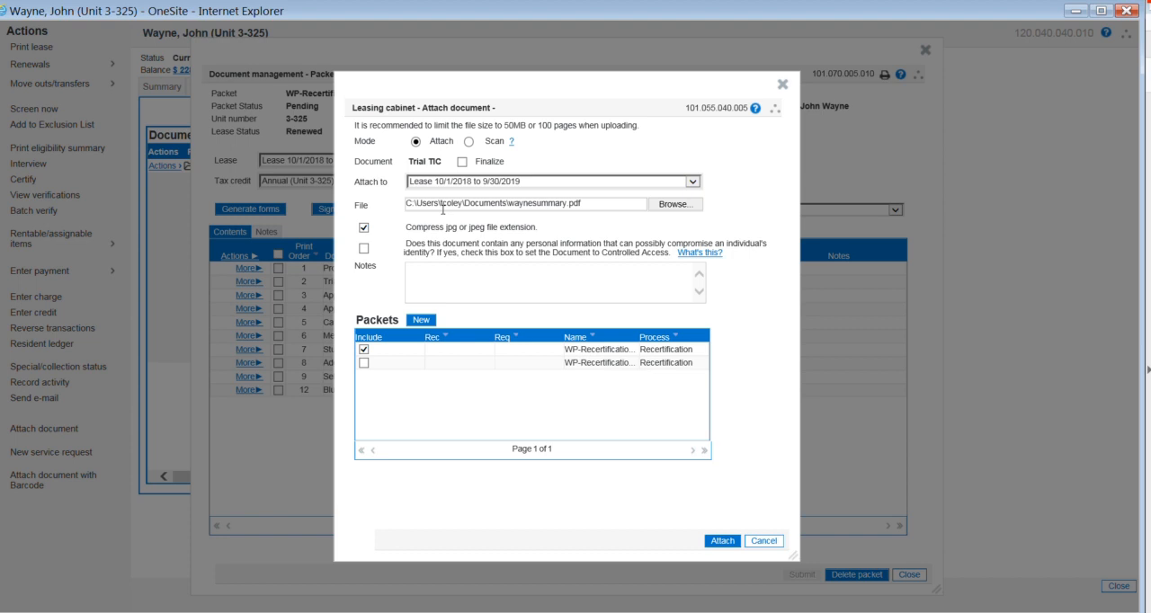
click(463, 165)
click(725, 543)
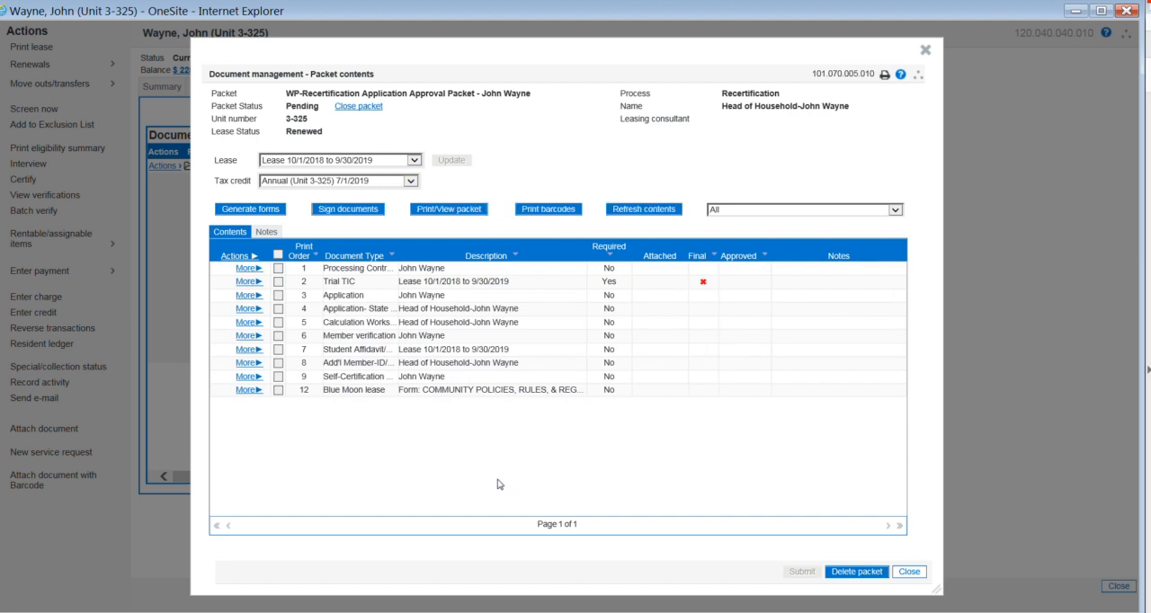
click(645, 210)
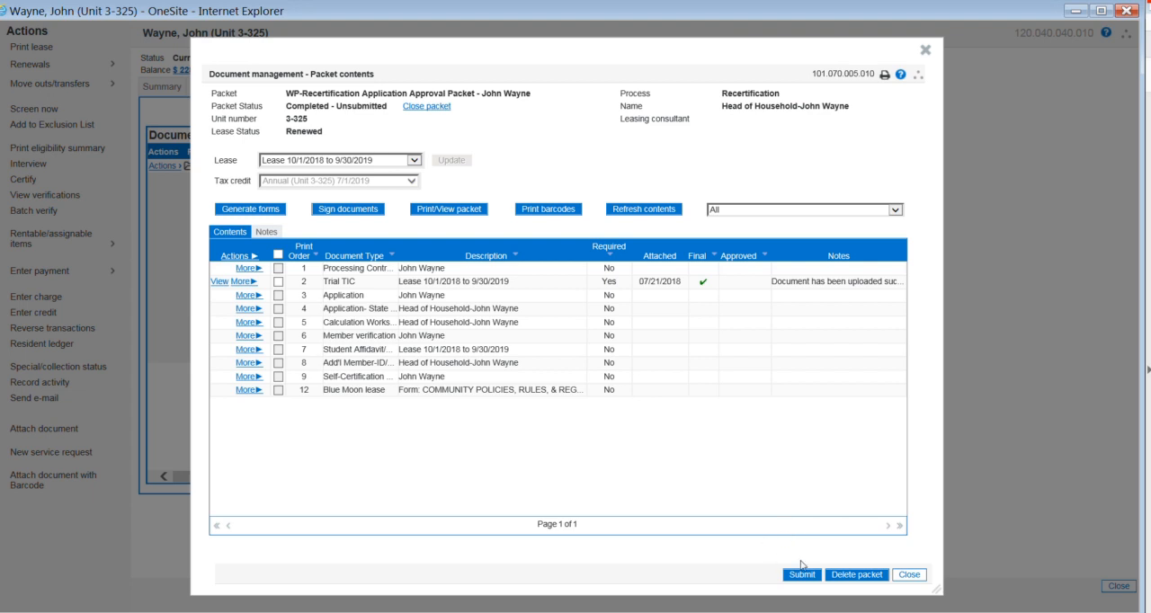
click(909, 577)
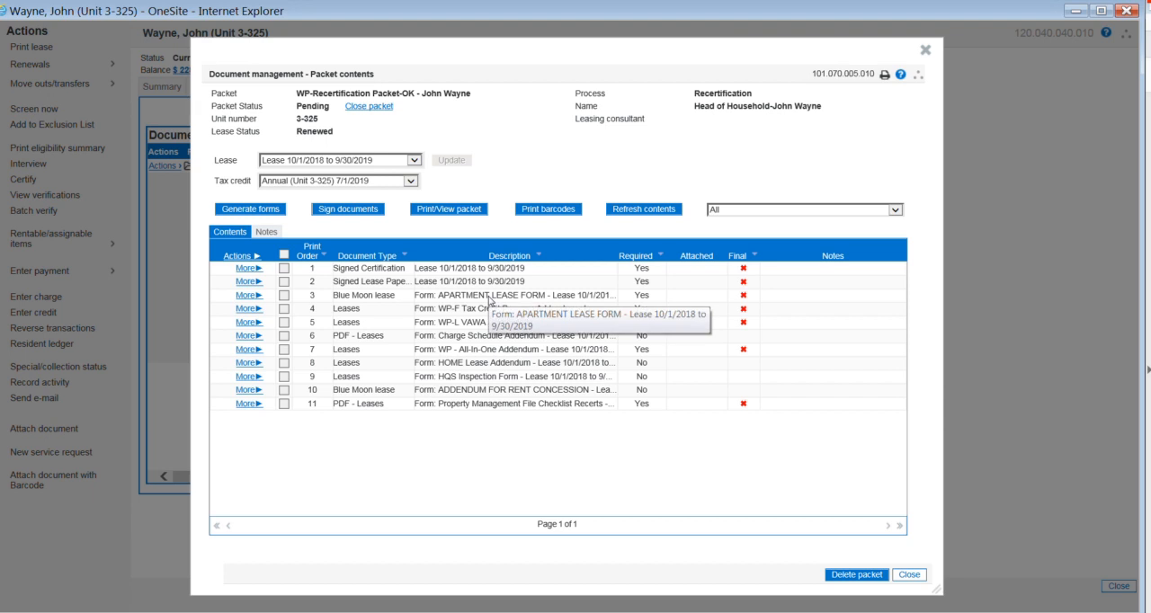
Step: Generate all forms in the WP-Recertification Packet-OK with the LEASE-RECORD-TYPE merge field set to Renewal
click(250, 212)
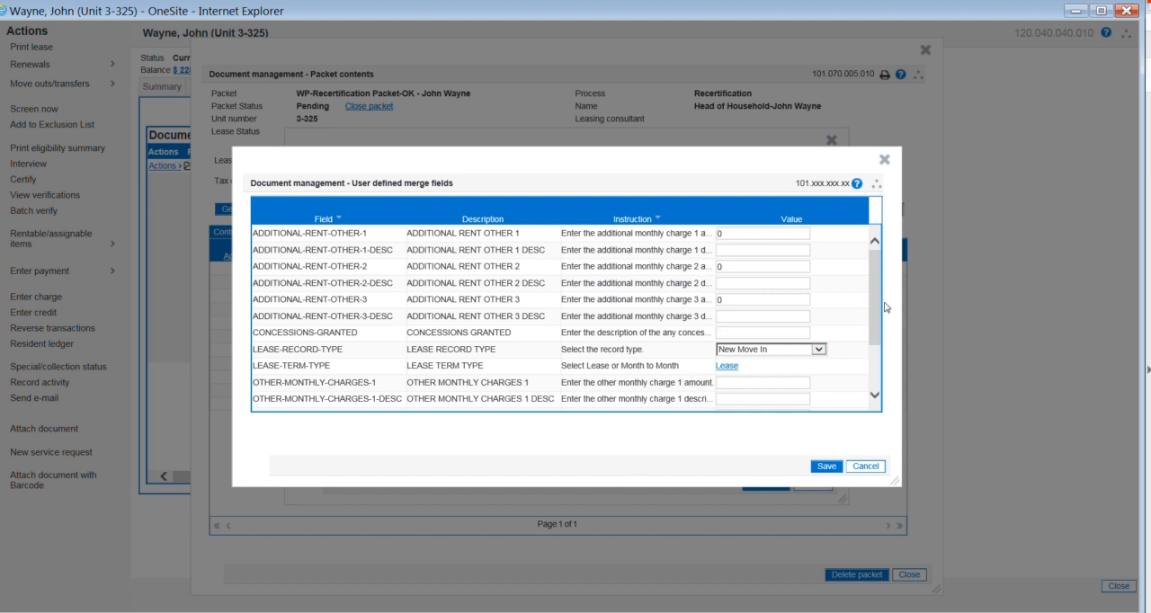
drag(878, 301, 870, 327)
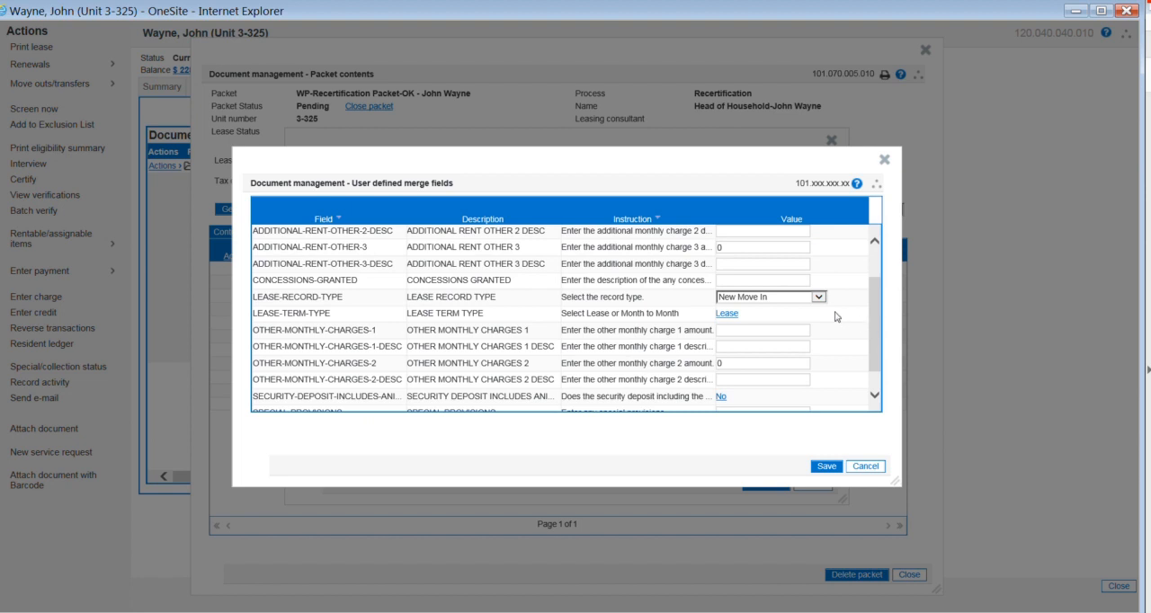
click(818, 298)
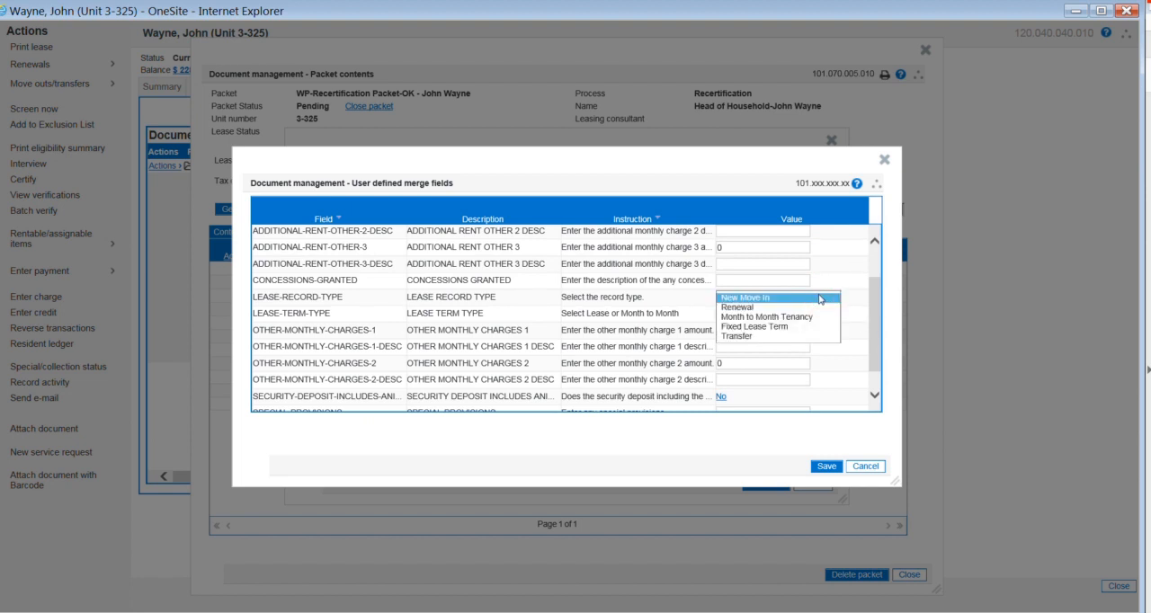
double_click(819, 304)
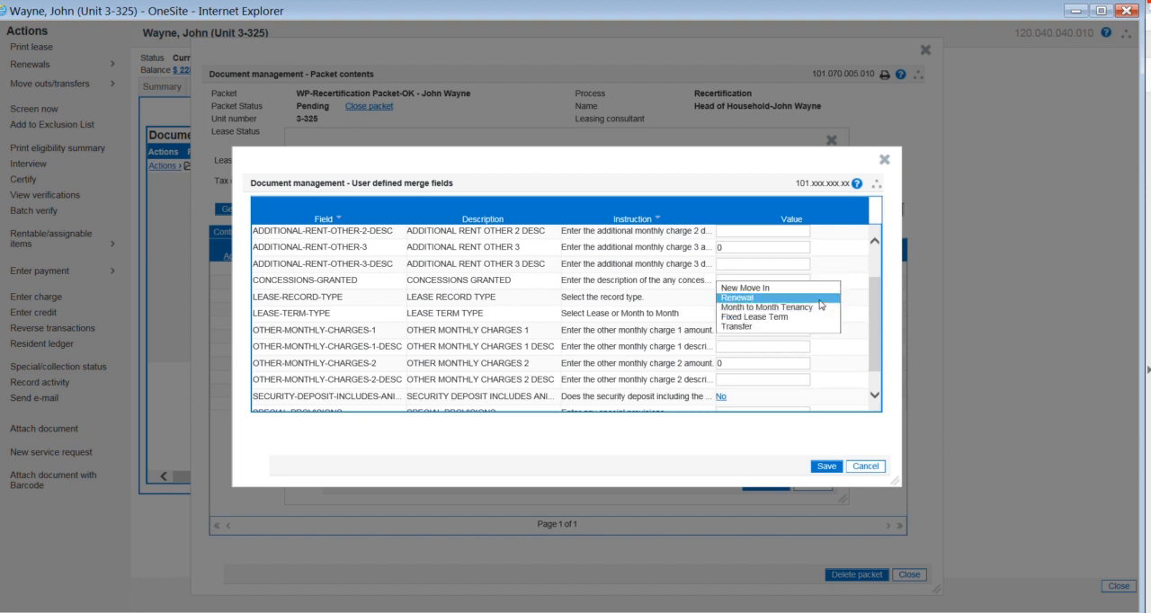
click(820, 302)
click(825, 467)
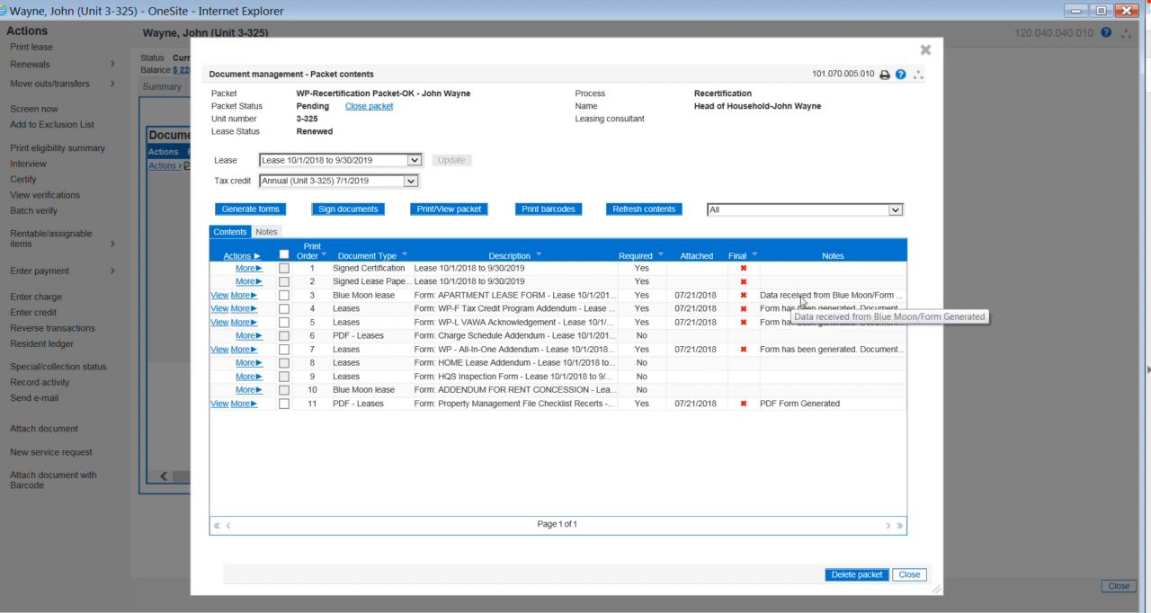
Step: View the generated recertification packet at full window size and examine the terms filled into the Apartment Lease Contract
click(463, 210)
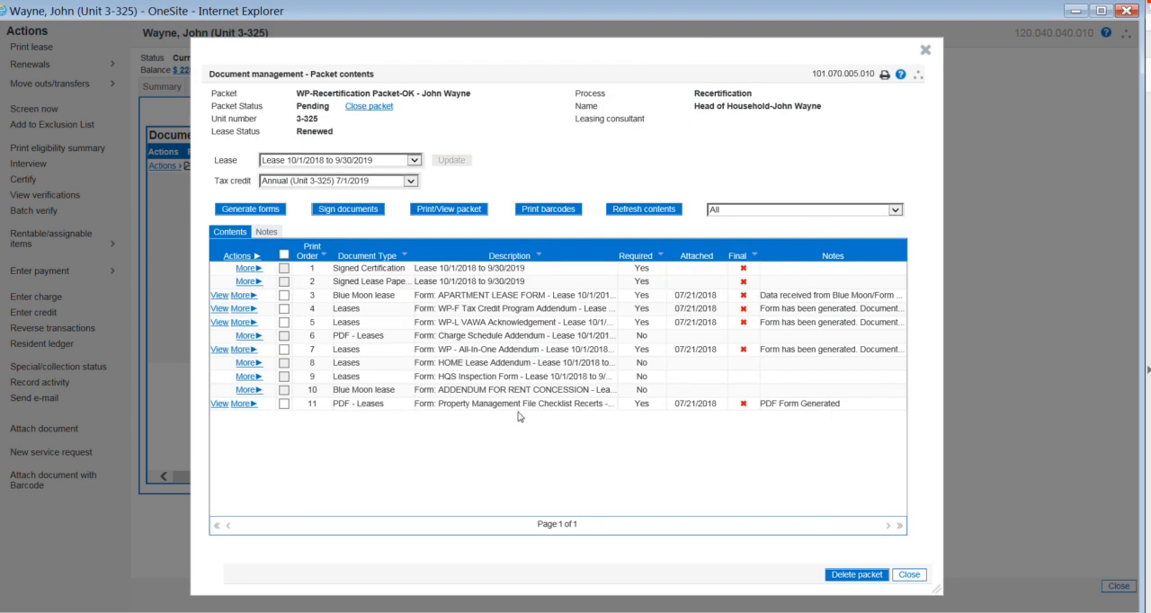
mouse_move(183, 608)
click(1082, 11)
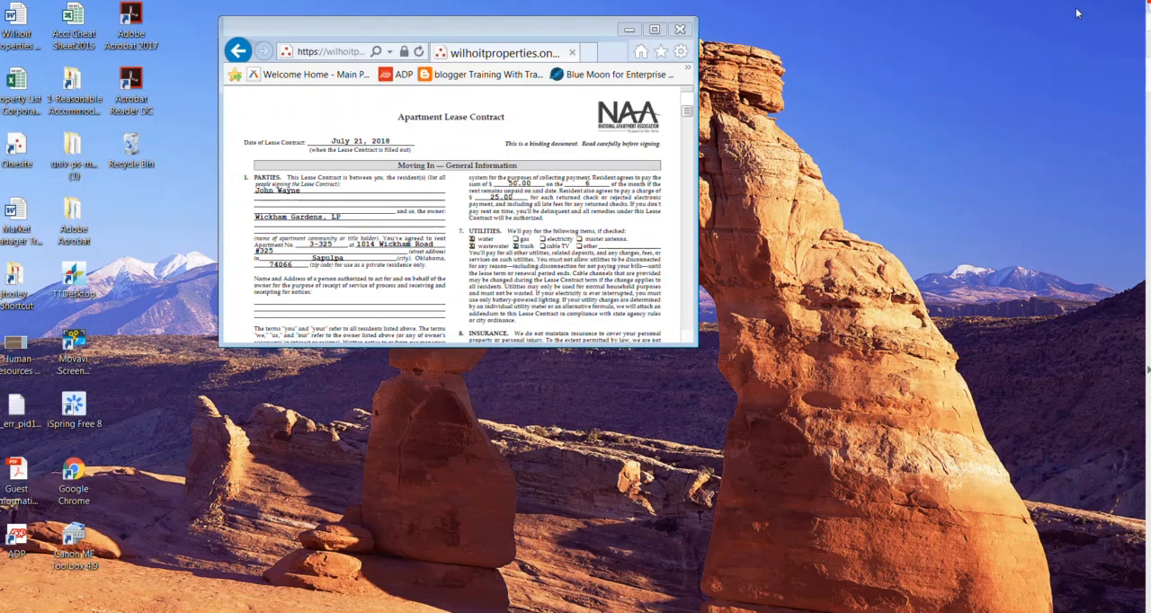
click(655, 31)
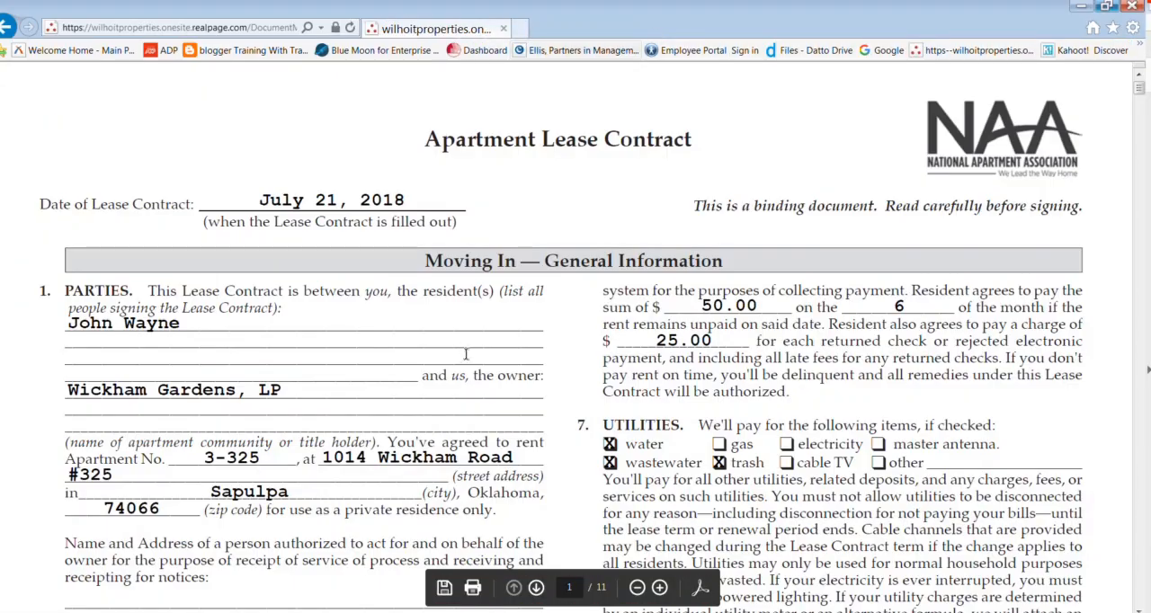
scroll(284, 342, down, 3)
scroll(284, 342, down, 13)
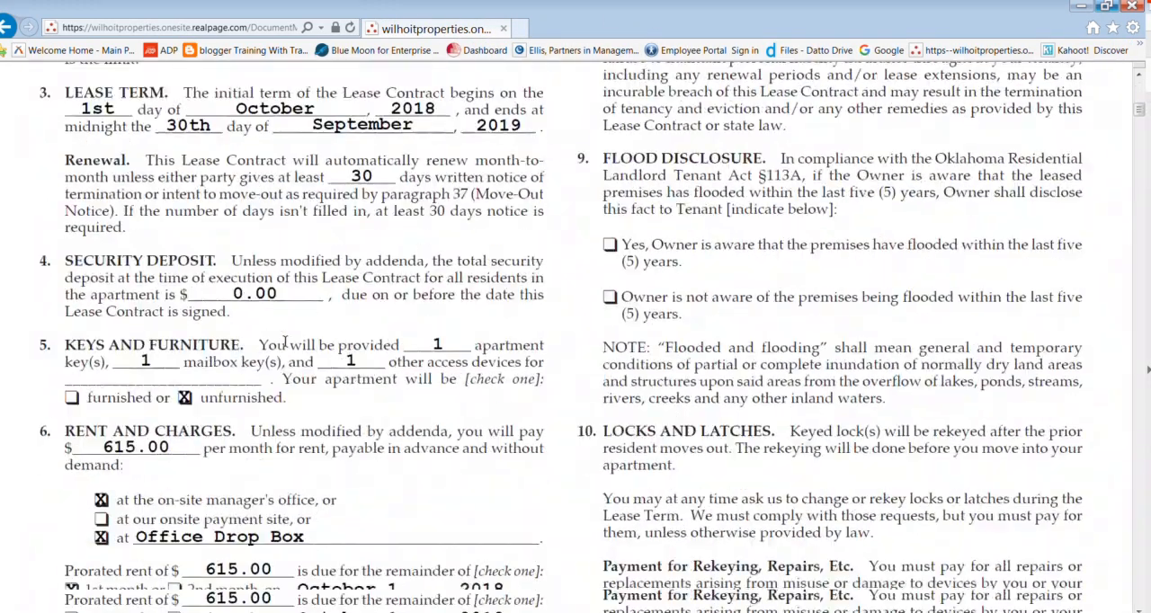
scroll(284, 343, down, 15)
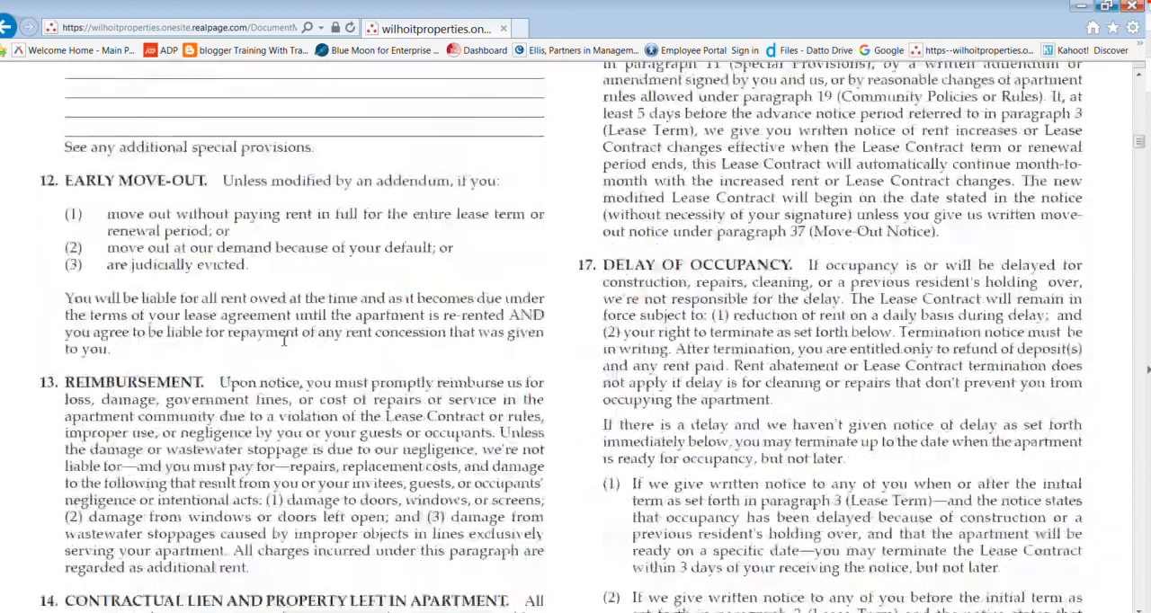
scroll(284, 340, down, 15)
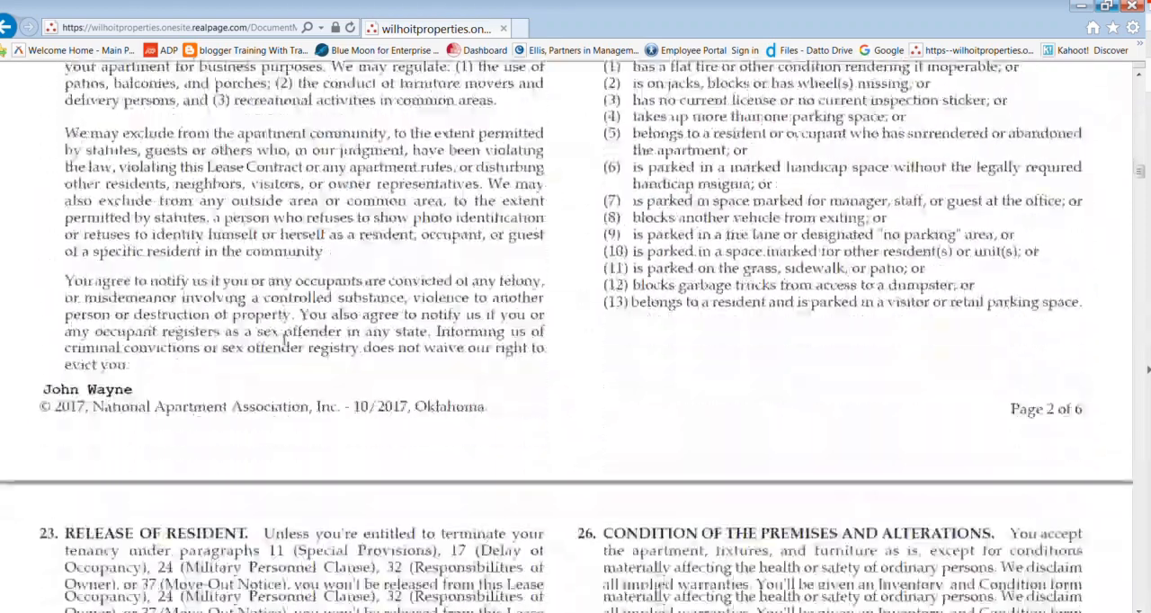
scroll(284, 340, down, 15)
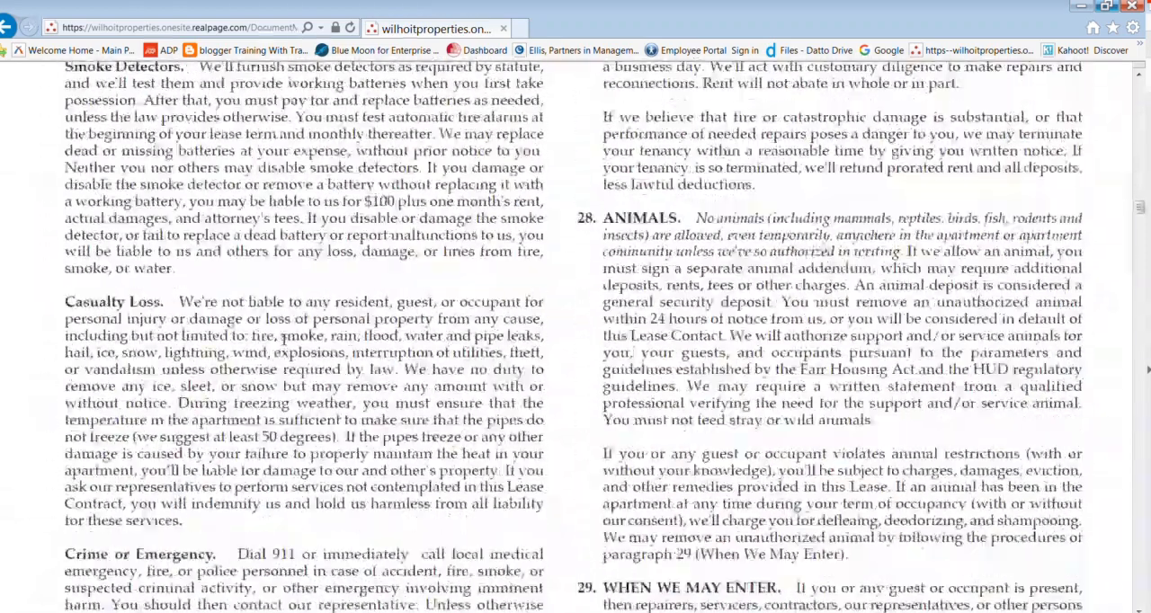
scroll(283, 340, down, 3)
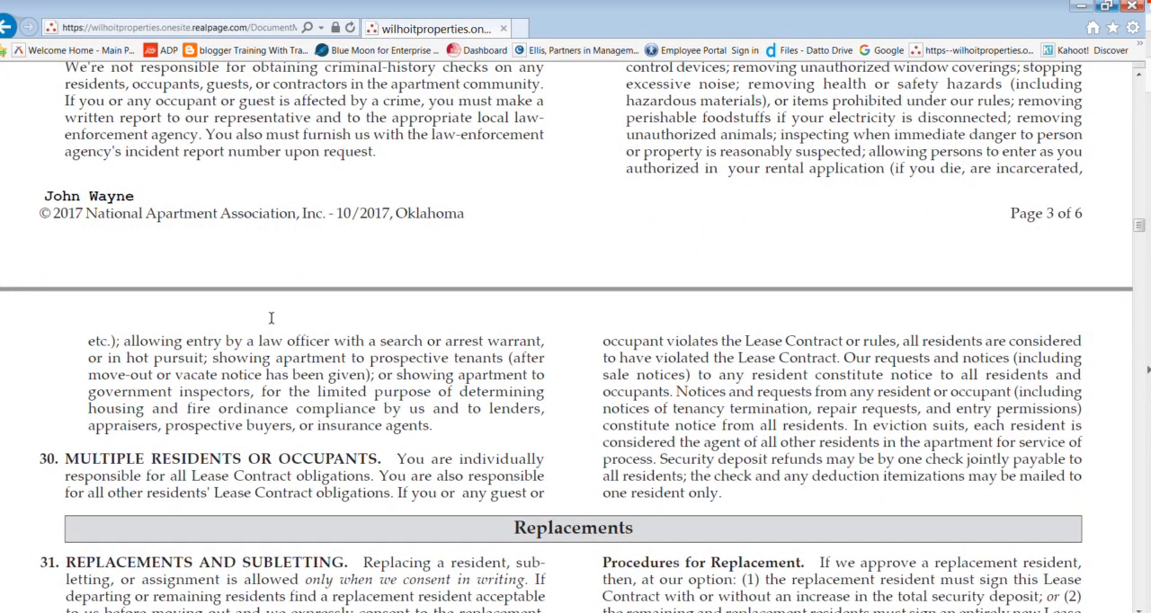
Step: Switch from the lease document back to the resident's OneSite window with the recertification packet contents
click(94, 612)
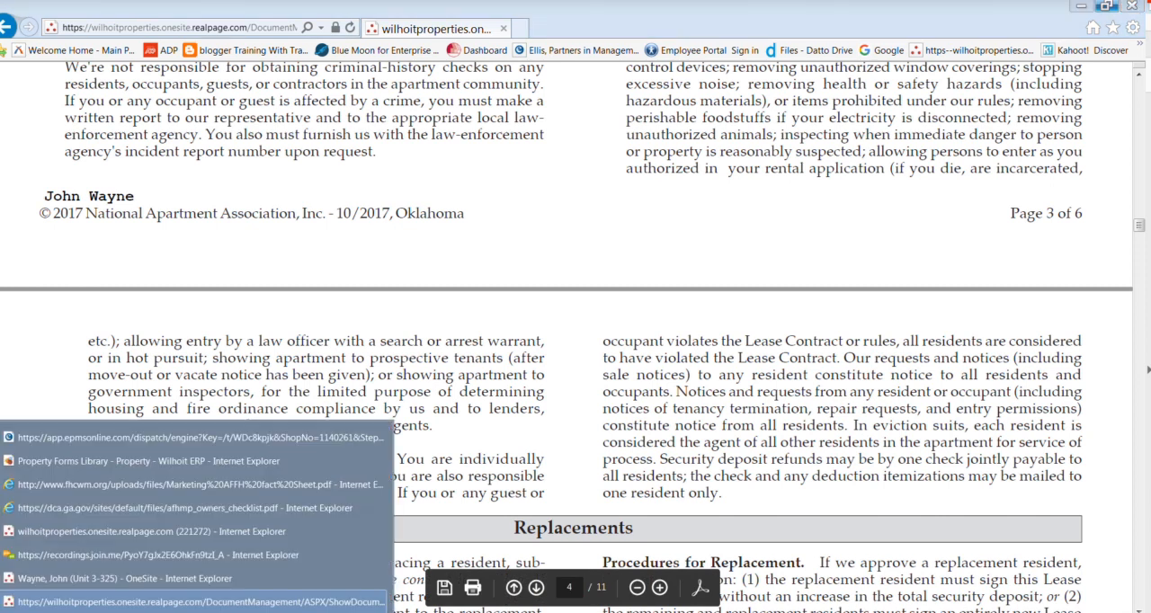
click(134, 434)
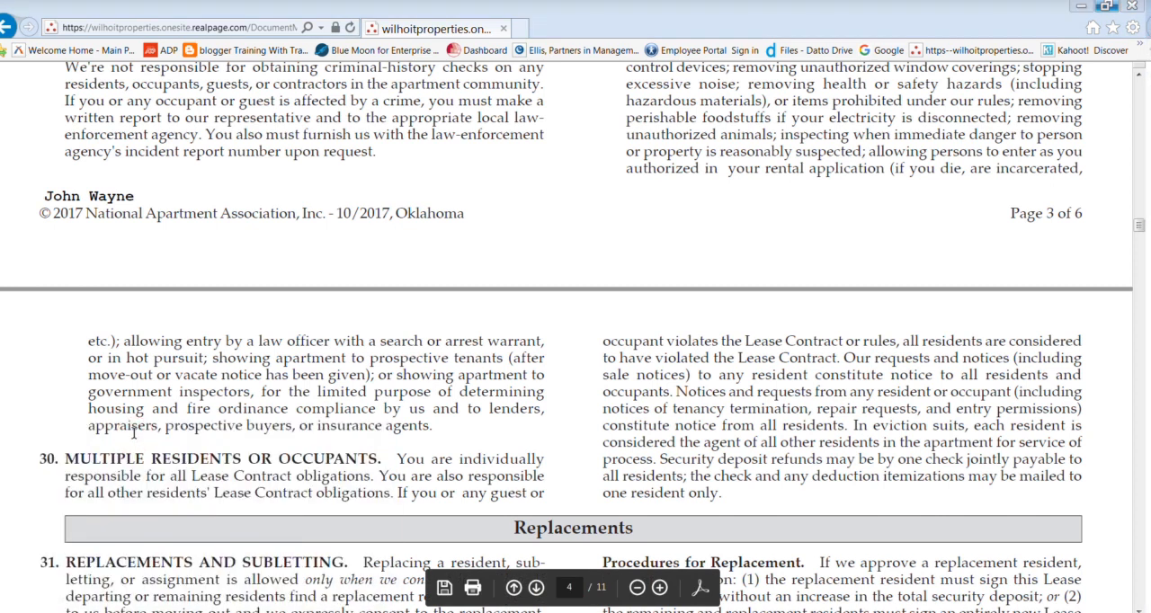
click(106, 612)
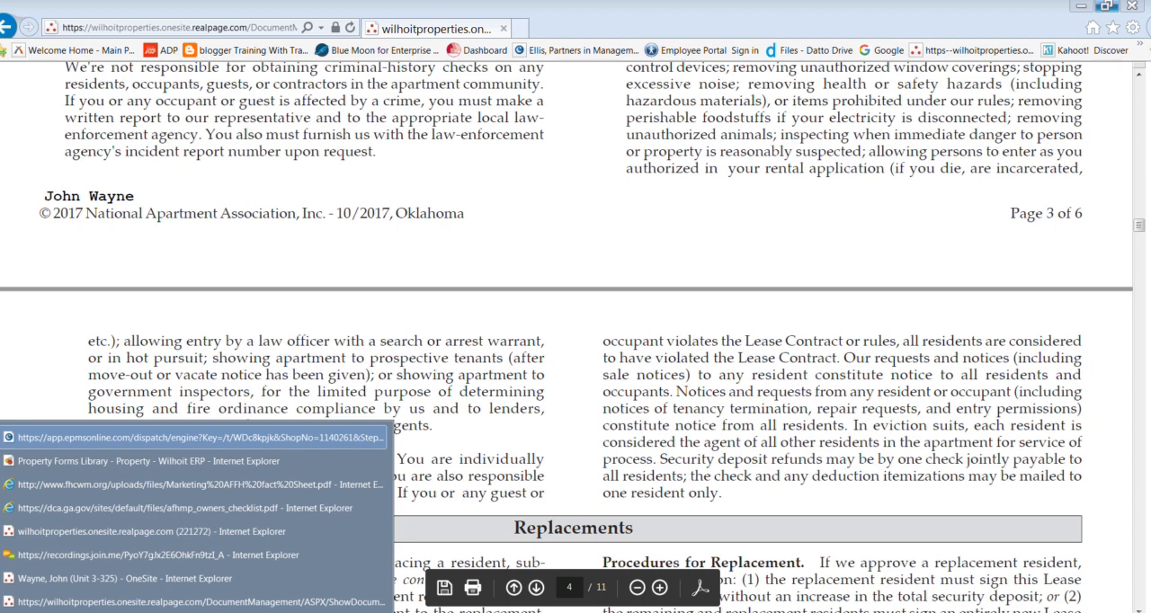
click(117, 532)
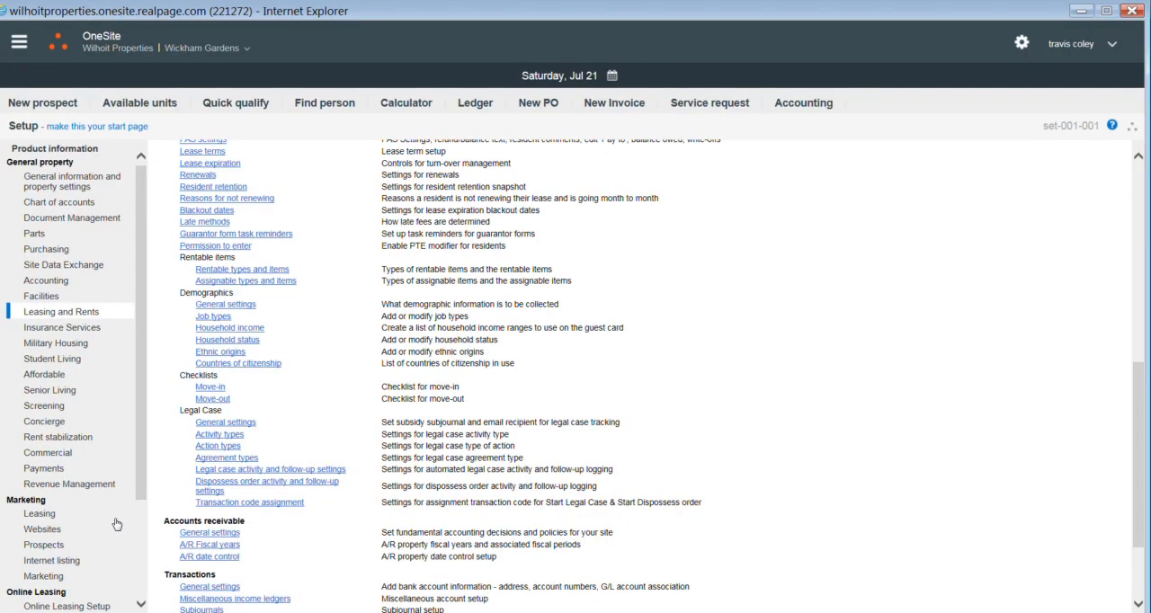
click(106, 612)
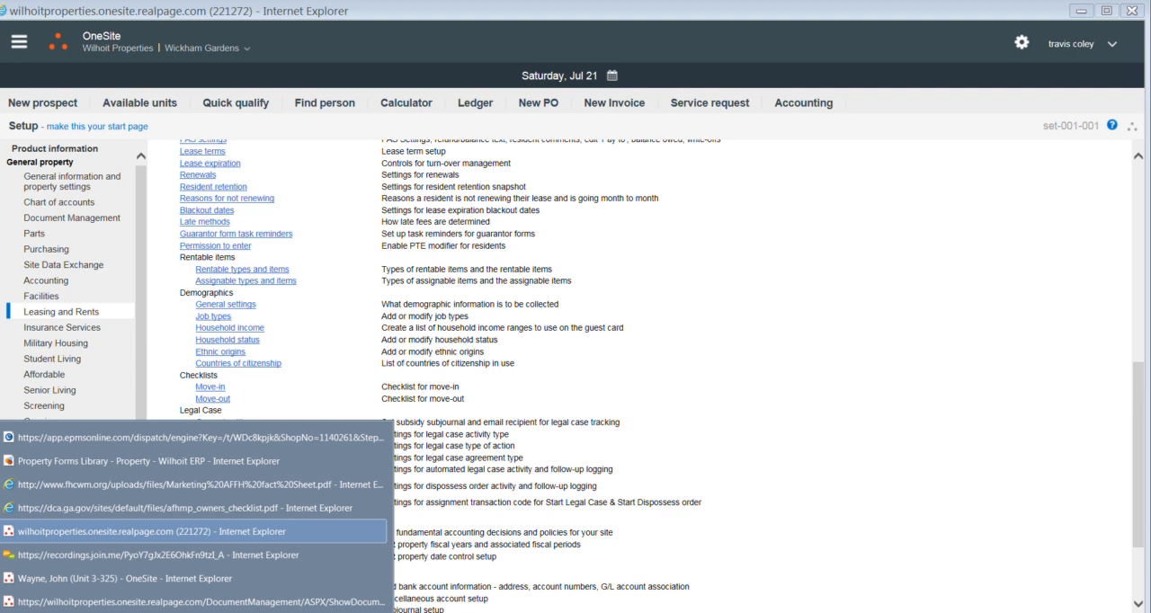
click(102, 605)
mouse_move(104, 612)
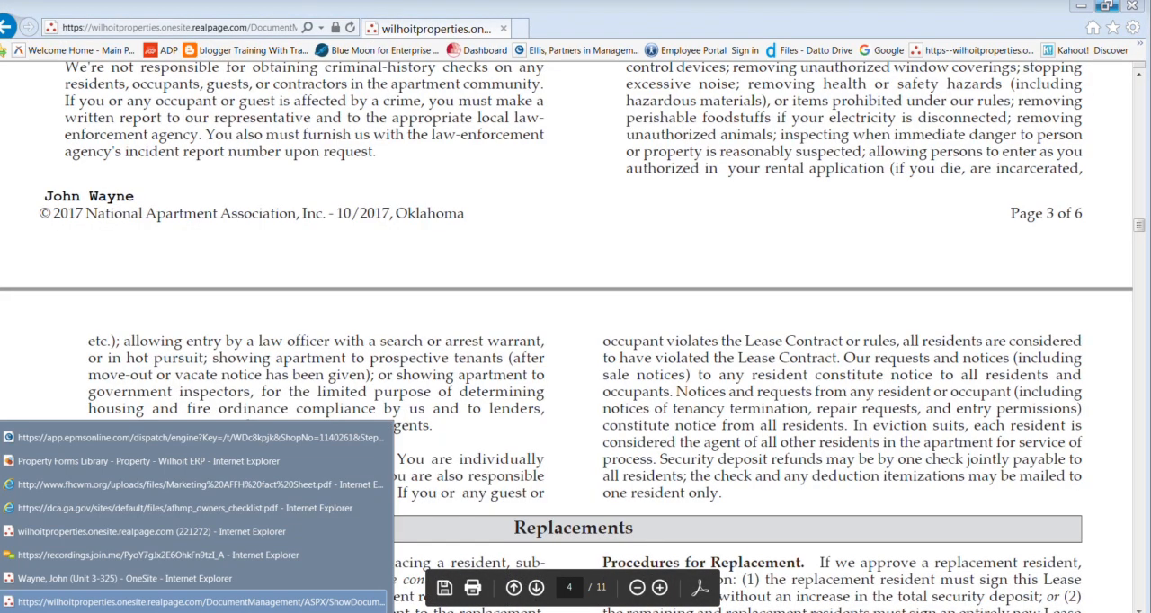
click(106, 580)
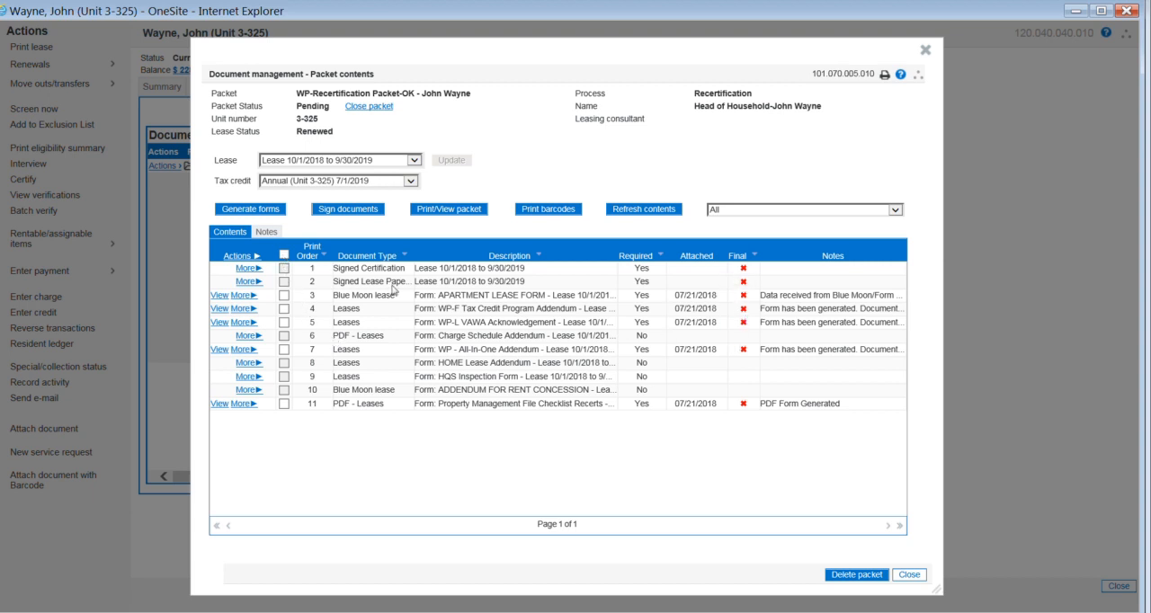
Step: Mark all generated documents in the recertification packet as final
click(284, 255)
click(236, 256)
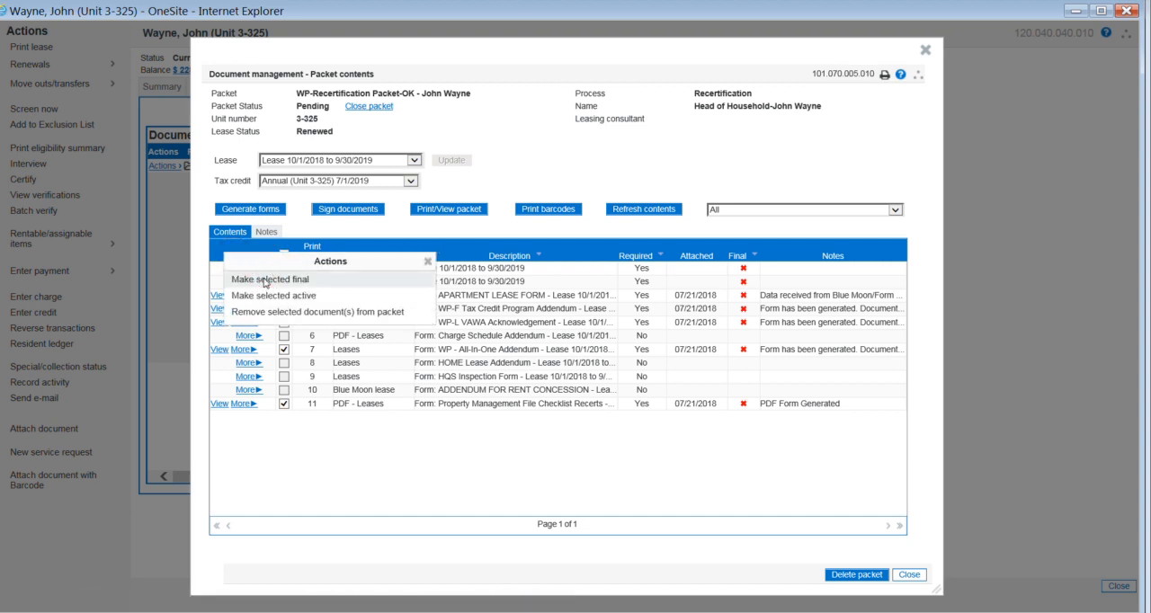
click(265, 280)
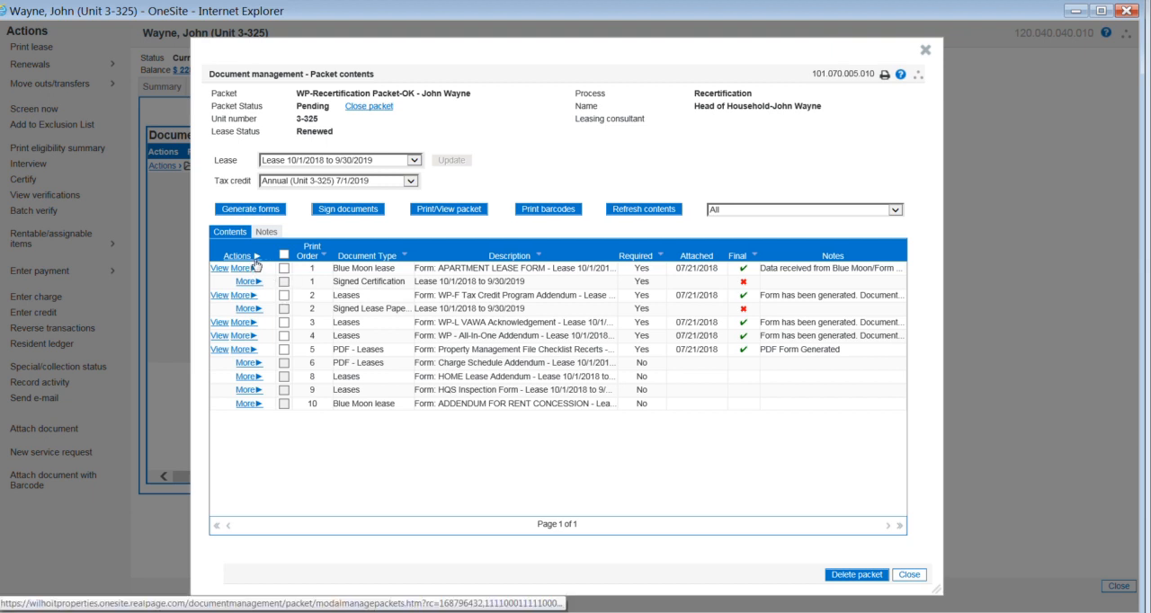
Step: Print barcode cover pages for only the Signed Certification and Signed Lease Paperwork, and look through the resulting pages
click(545, 209)
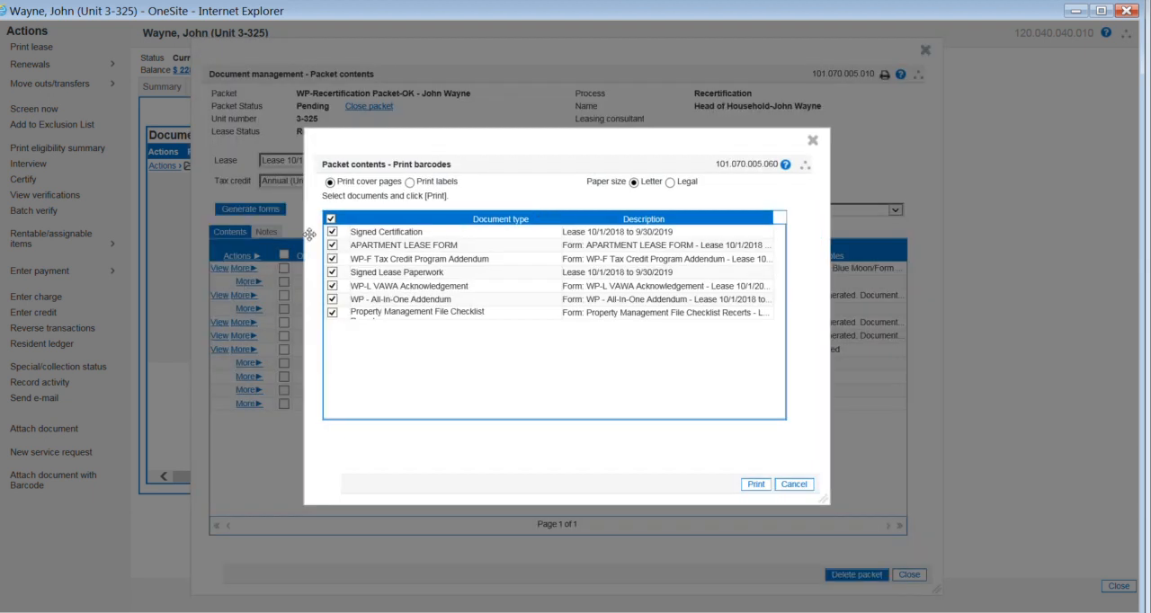
click(331, 220)
click(332, 233)
click(333, 275)
click(756, 486)
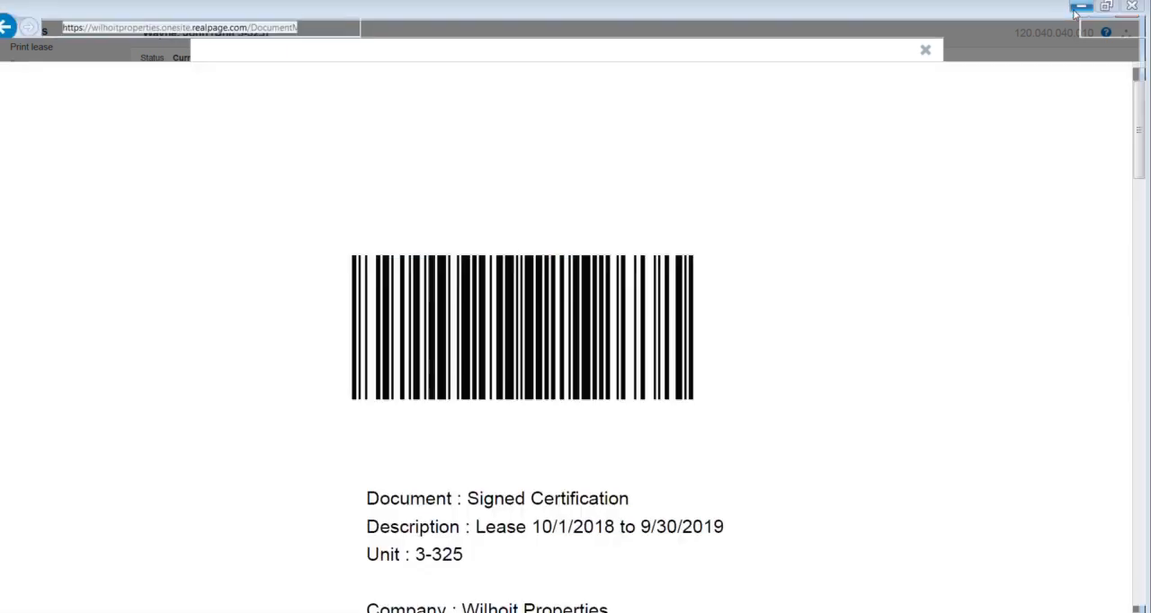
scroll(721, 341, down, 3)
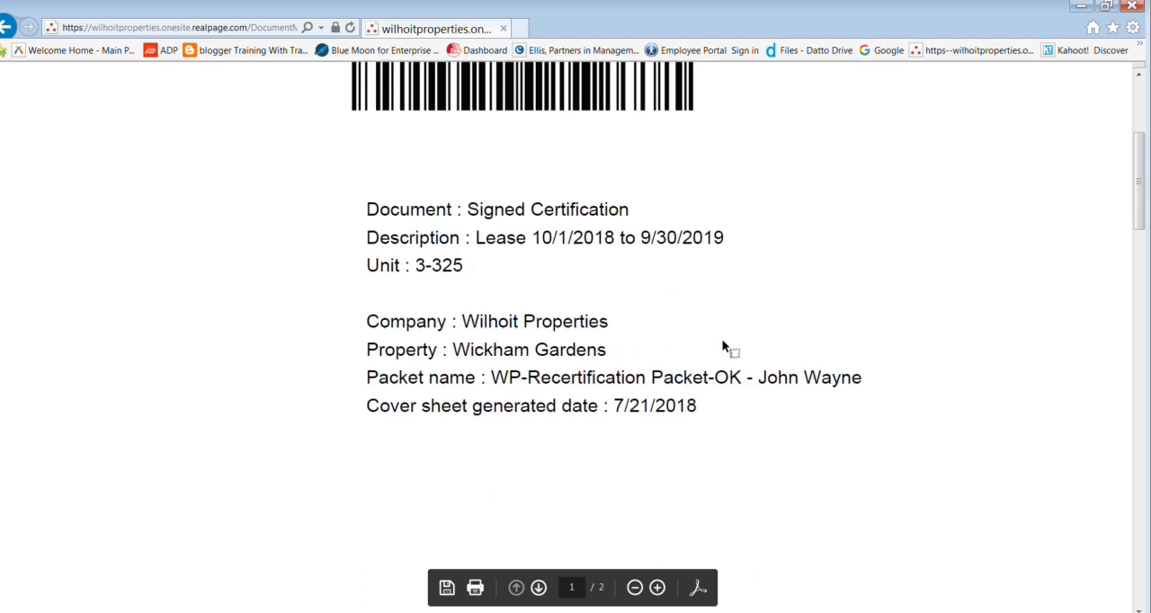
scroll(724, 344, down, 8)
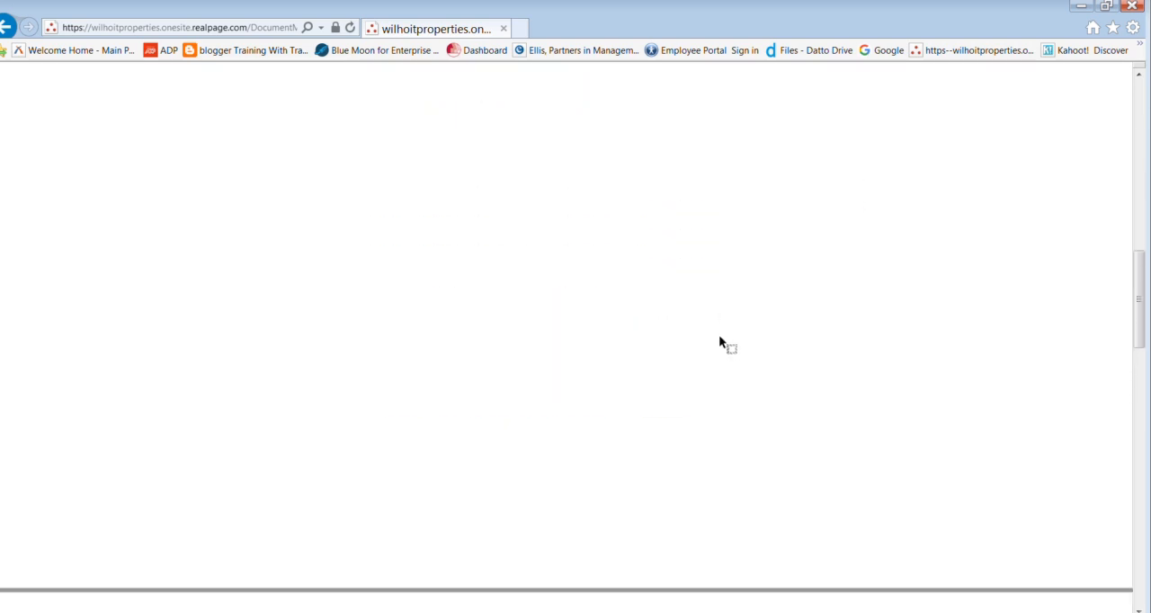
Step: Examine the document details on the barcode cover pages for the Signed Certification and the Signed Lease Paperwork
scroll(718, 337, up, 5)
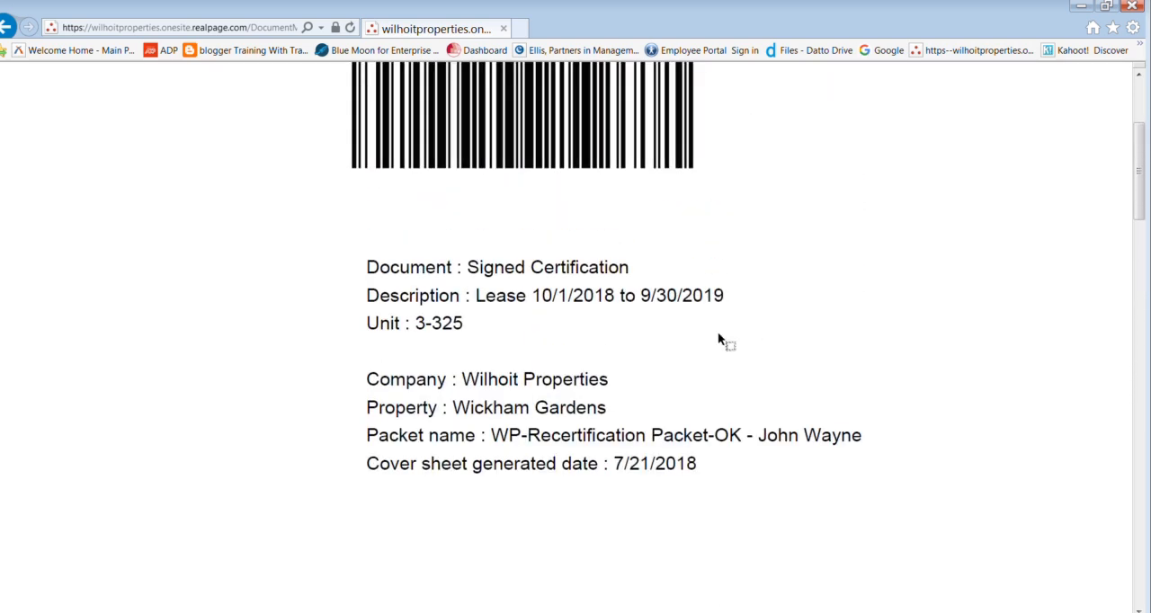
scroll(718, 340, up, 2)
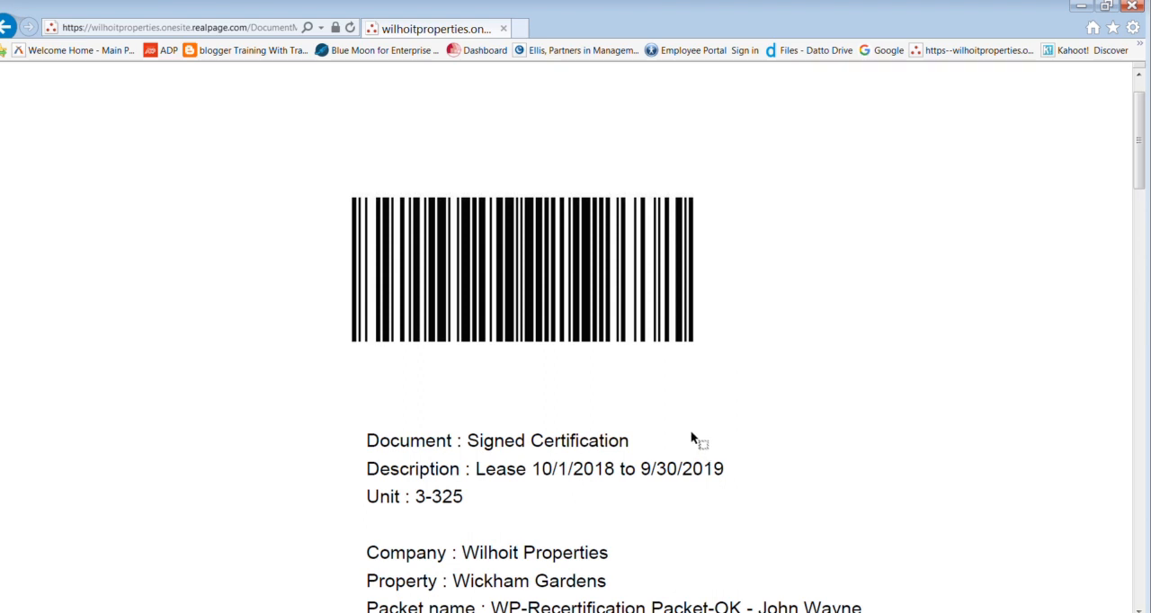
scroll(692, 435, down, 1)
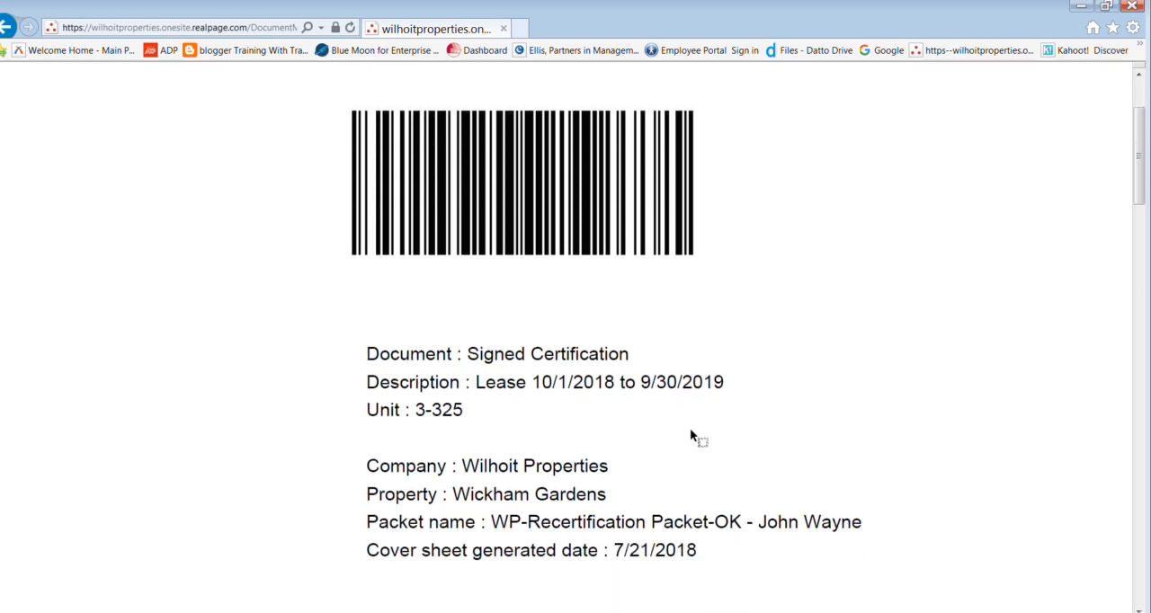
scroll(691, 435, down, 4)
scroll(690, 431, down, 10)
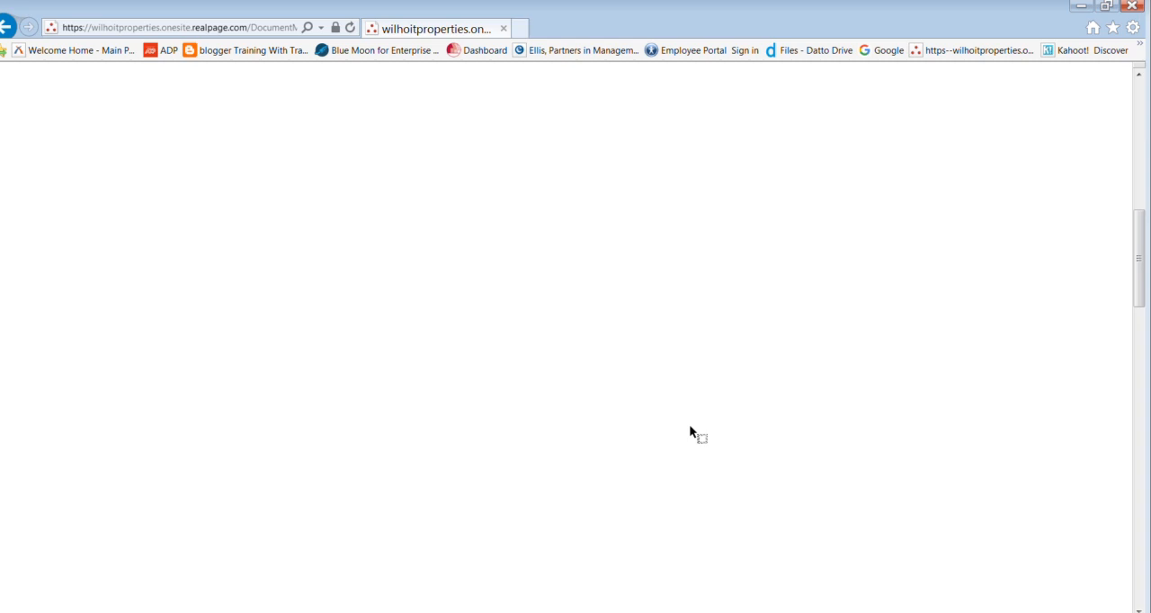
scroll(691, 429, down, 2)
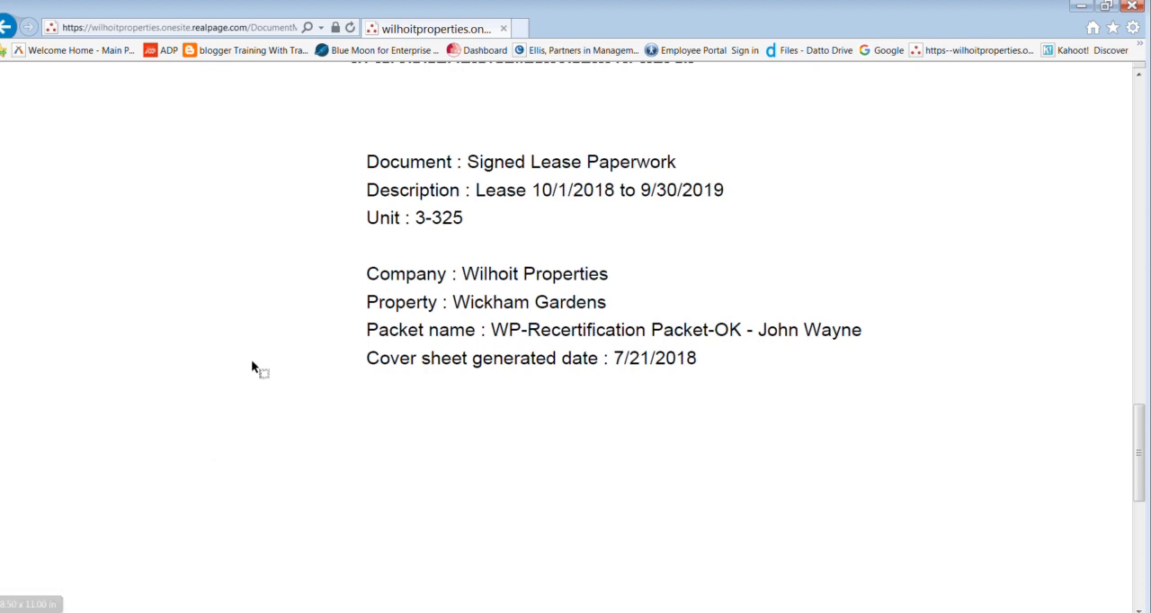
scroll(251, 365, up, 2)
Step: Save a PDF copy of the barcode cover pages as signedwayne in the Documents library
click(447, 589)
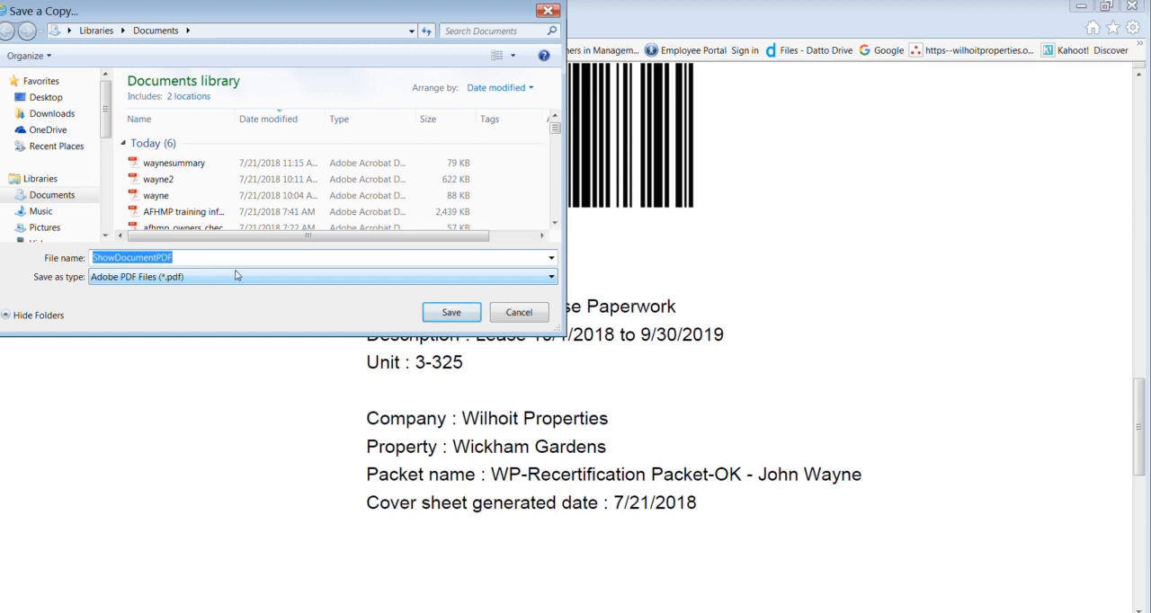
text(s)
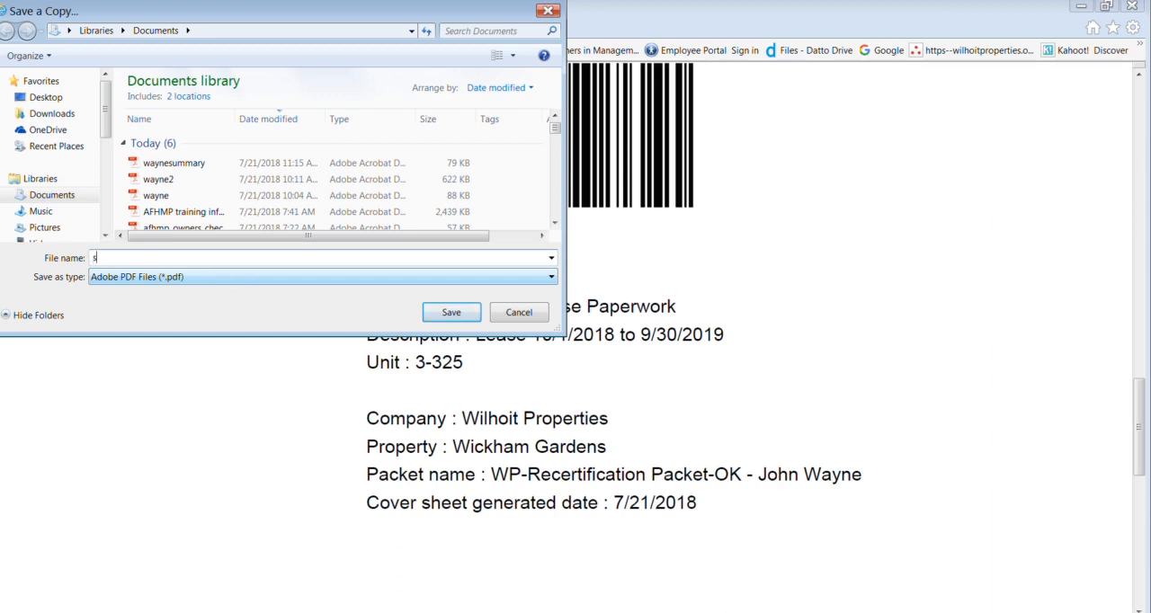
text(igned)
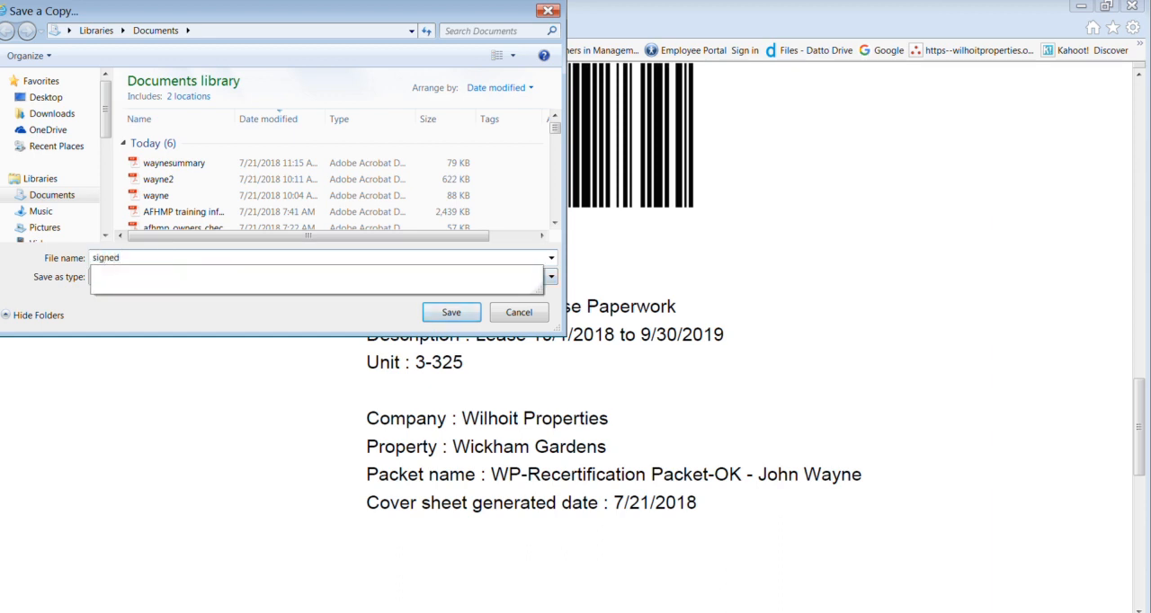
text(wayne)
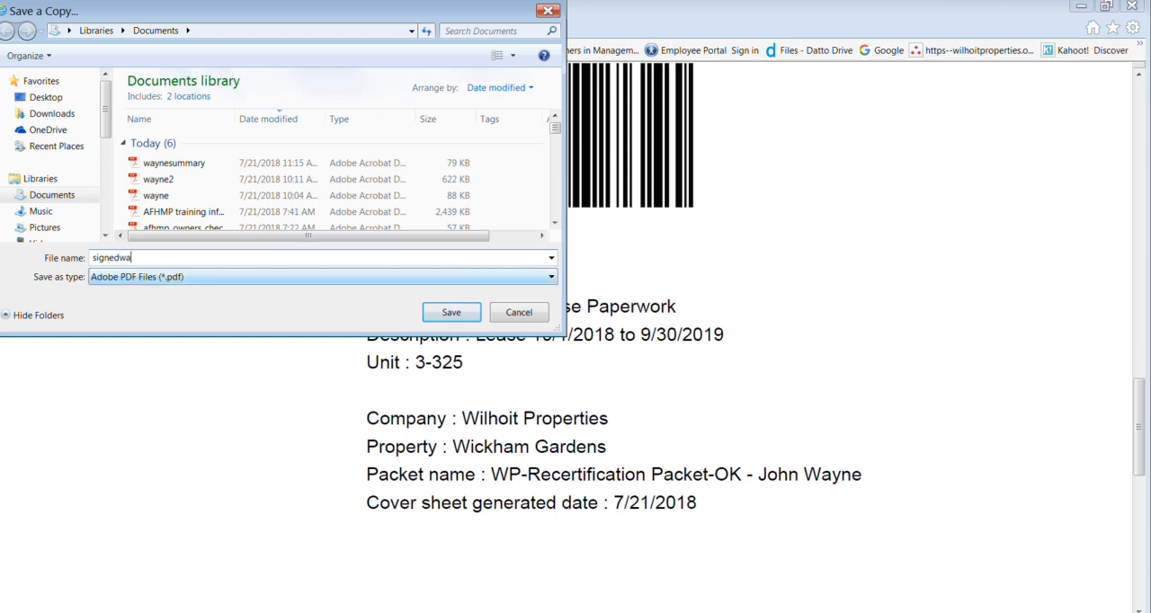
click(446, 311)
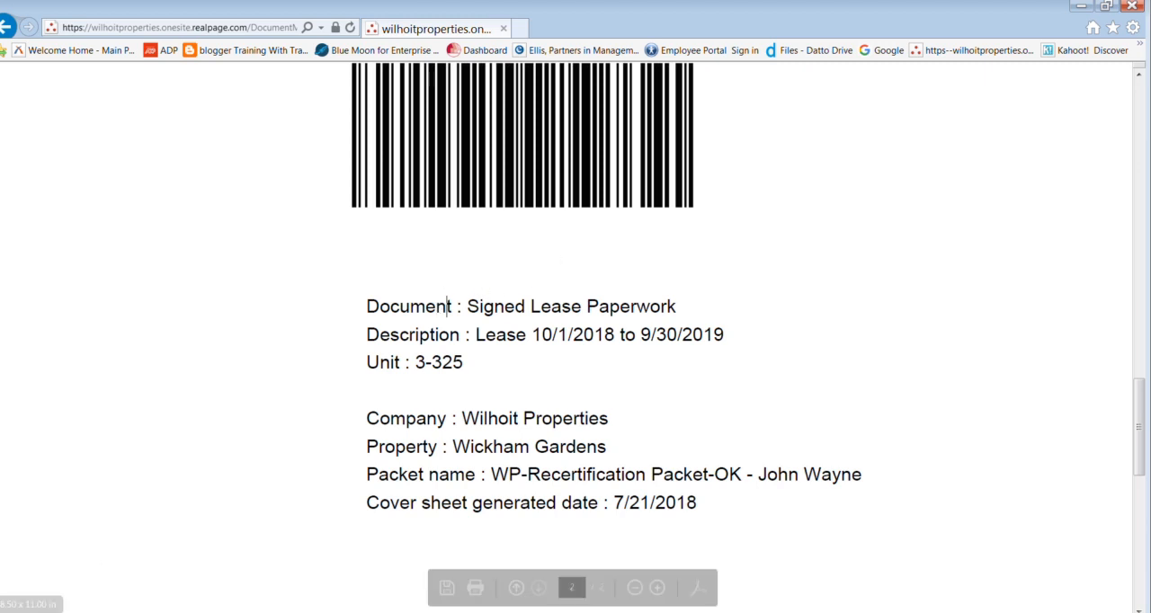
Step: Return to the resident's OneSite window, attach signedwayne.pdf to the packet's Signed Certification entry, and refresh the packet contents
click(117, 612)
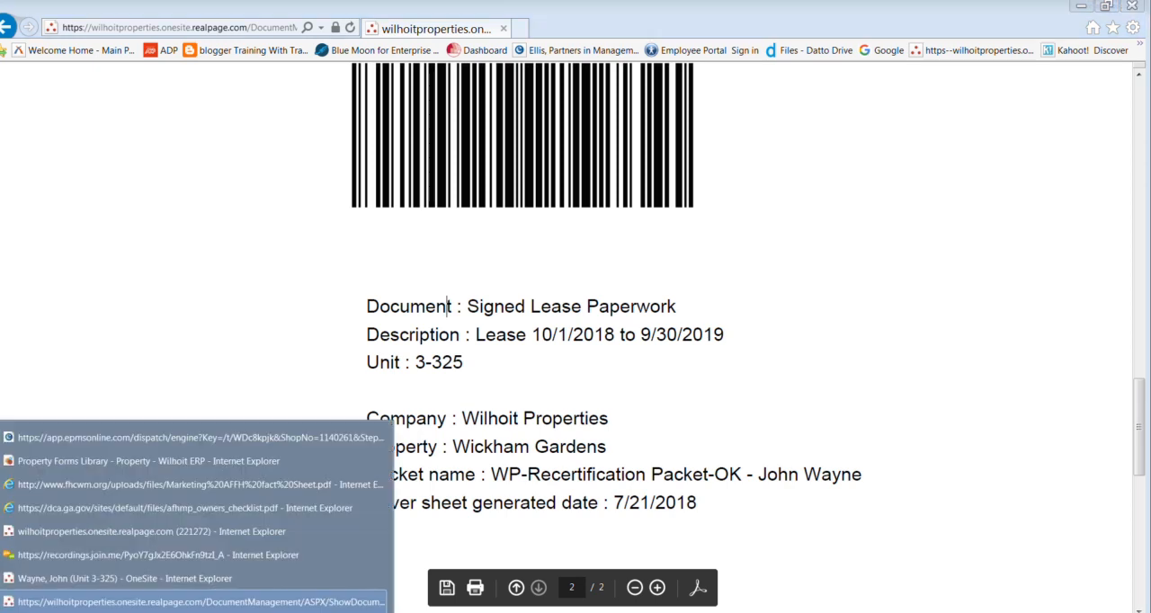
click(101, 579)
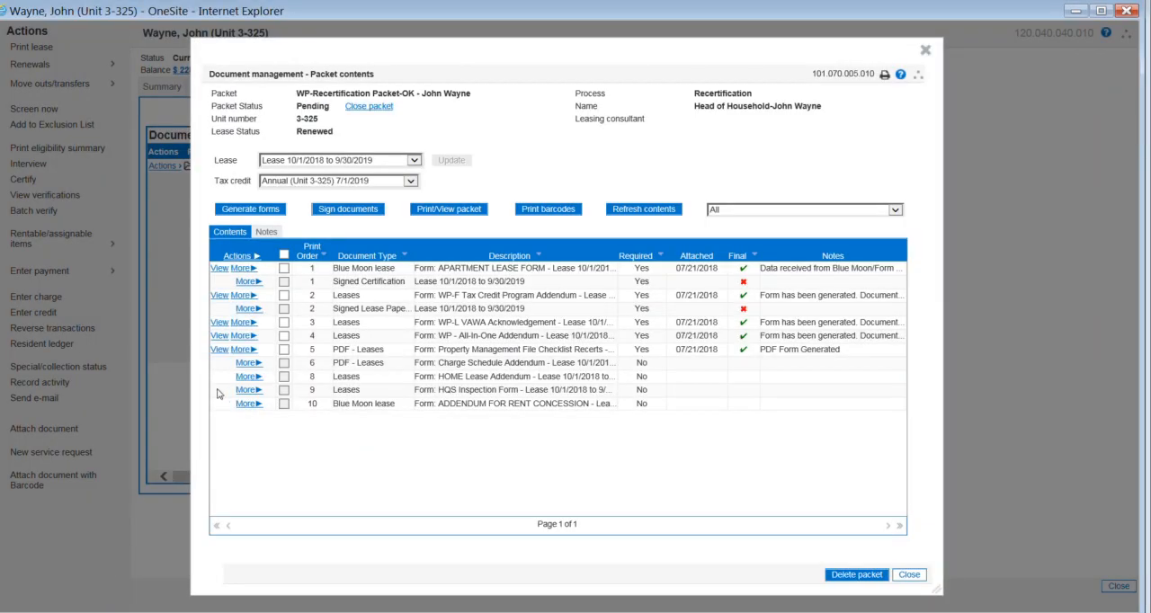
click(246, 282)
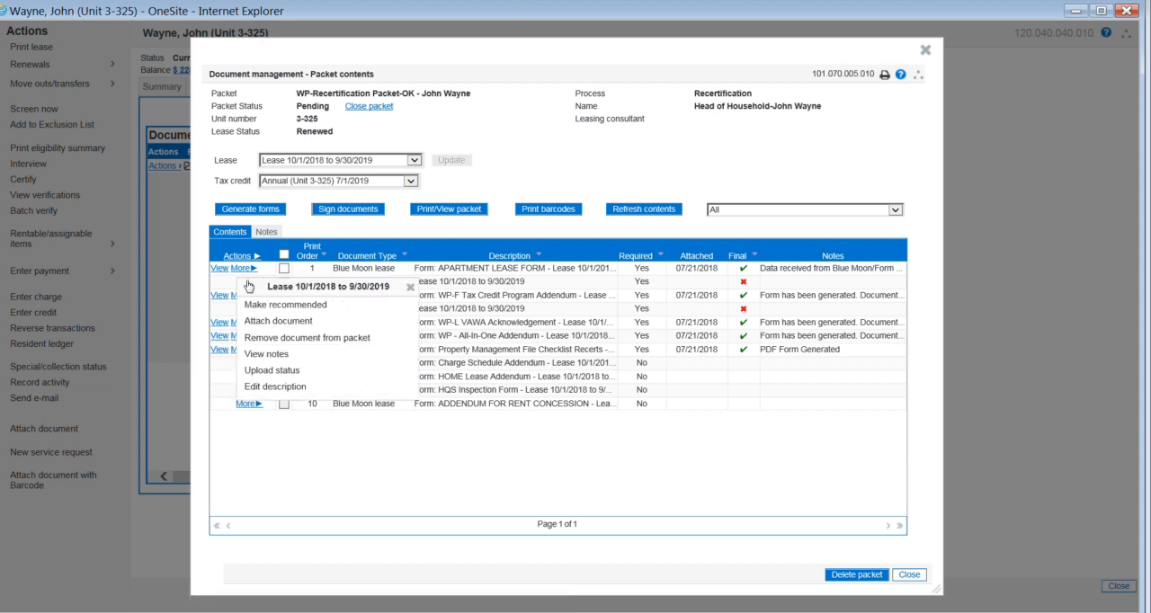
click(279, 322)
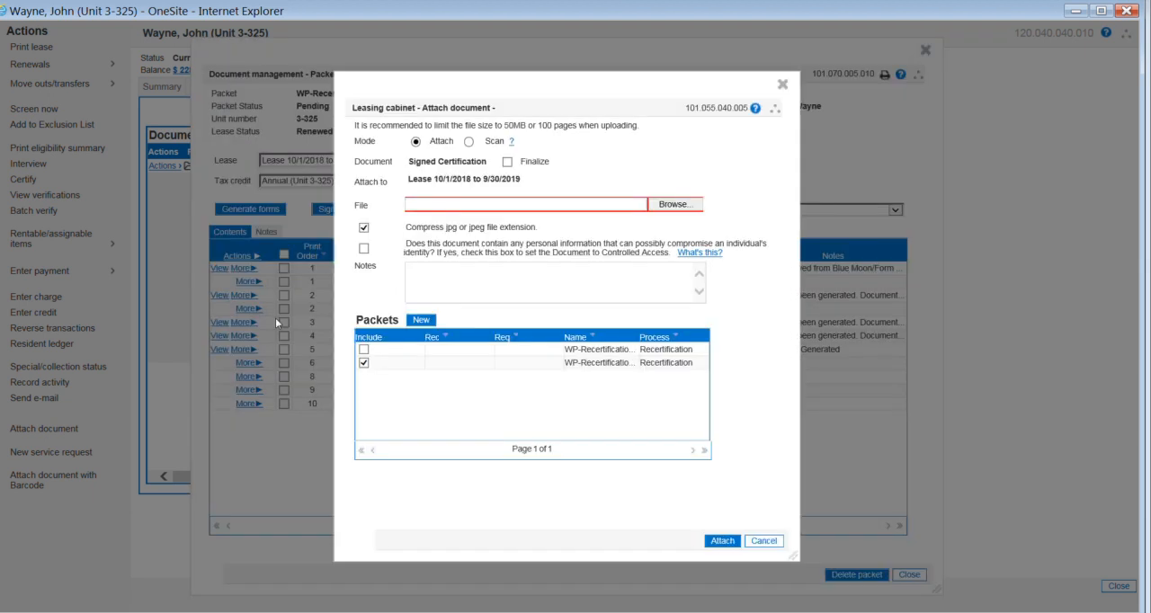
click(685, 207)
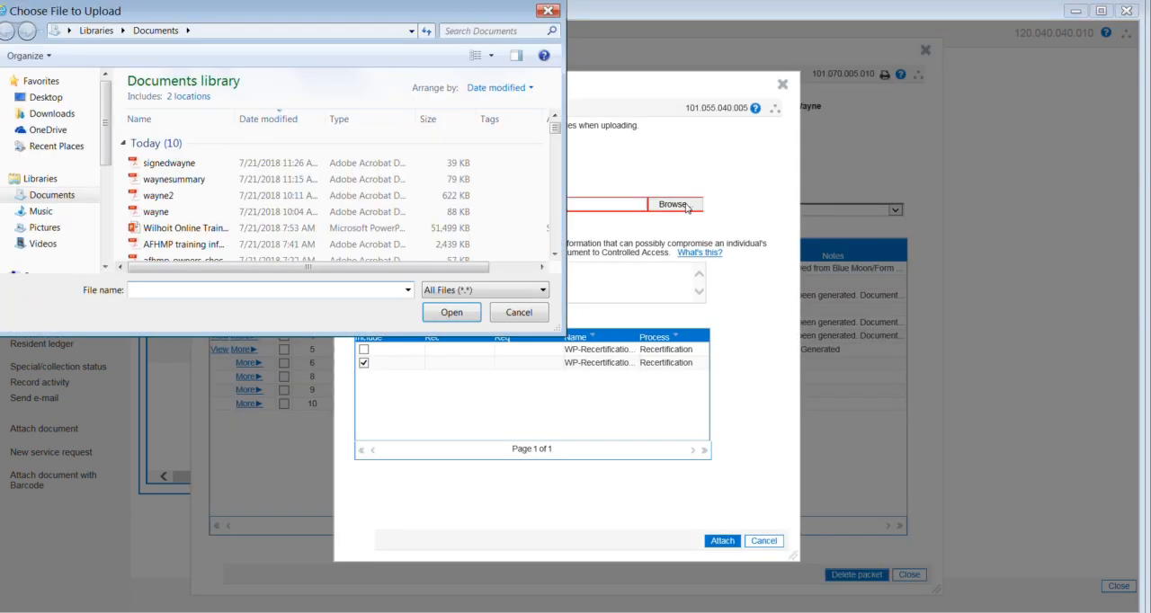
click(225, 165)
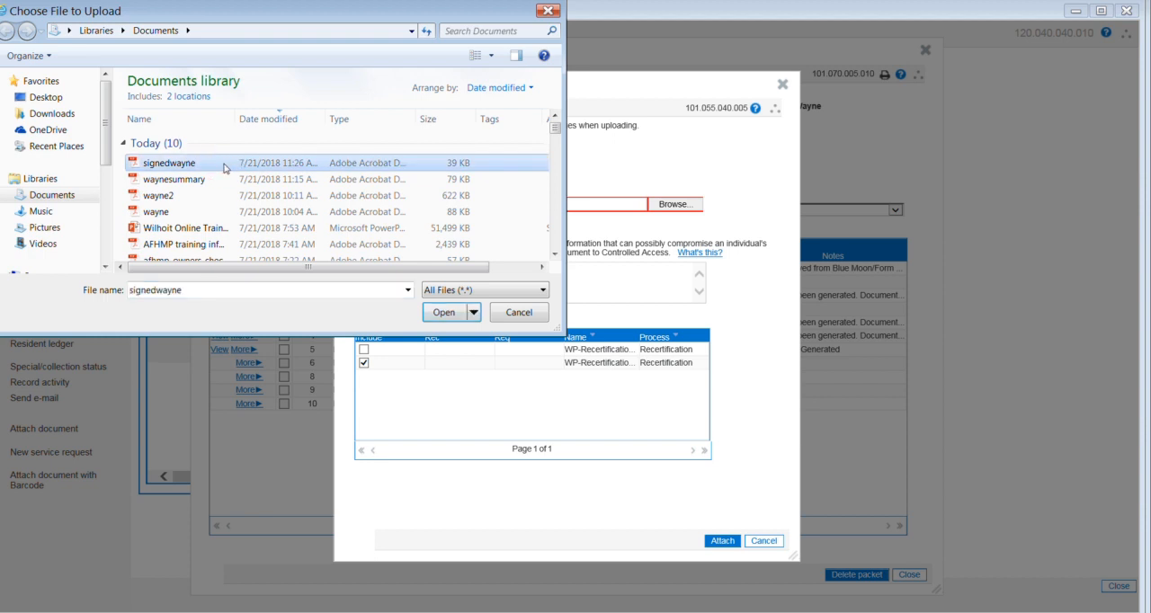
click(452, 314)
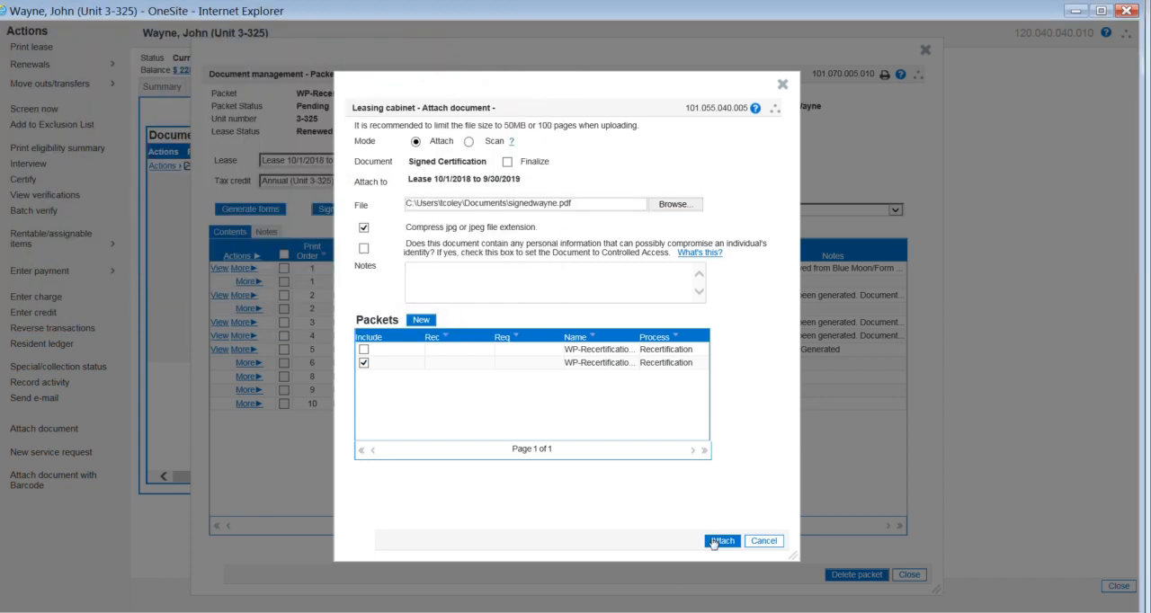
click(713, 543)
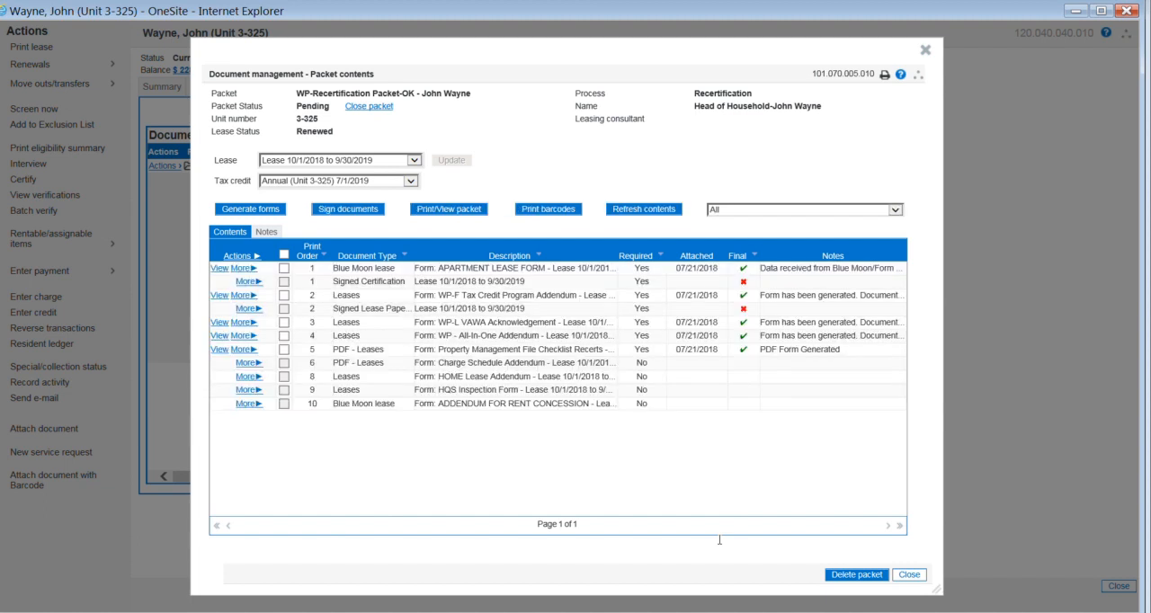
click(645, 211)
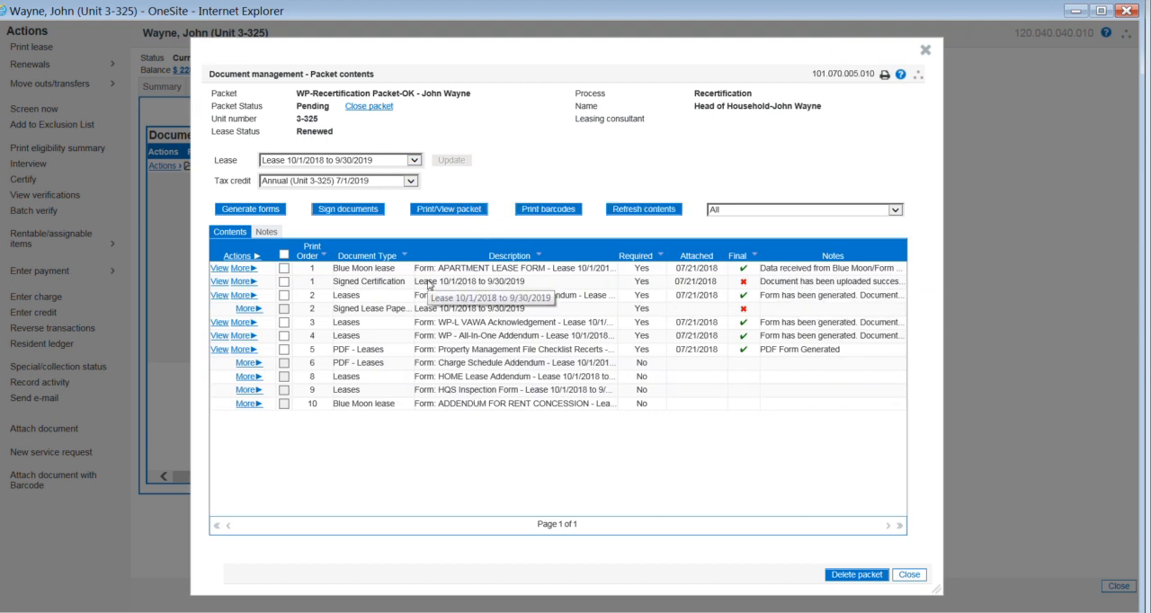
Step: Attach signedwayne.pdf to the Signed Lease Paperwork entry in the recertification packet
click(251, 311)
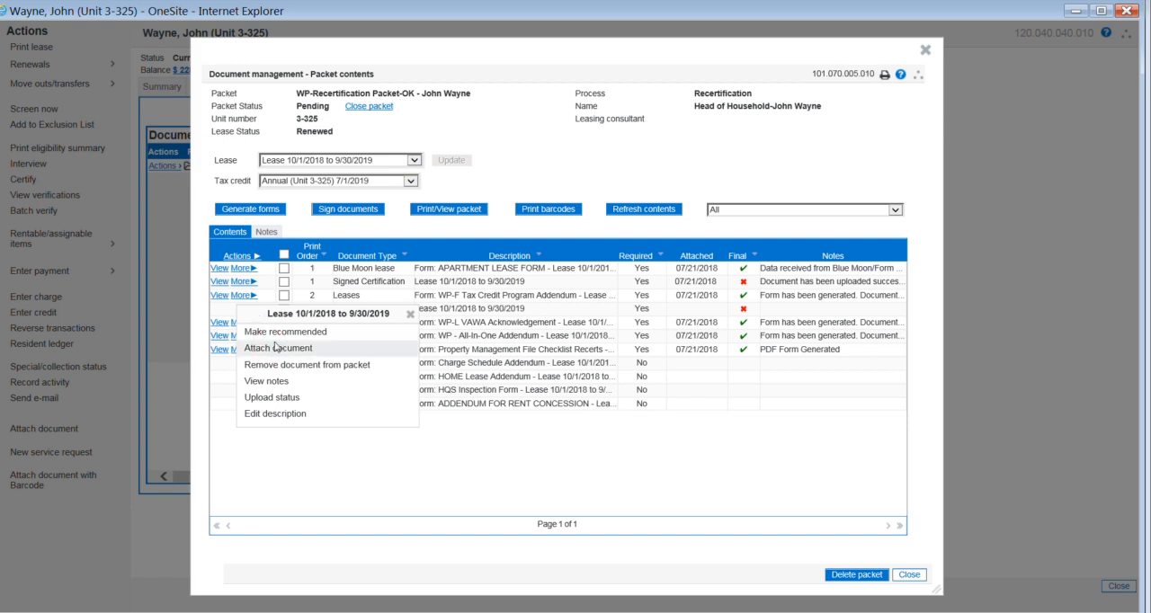
click(276, 347)
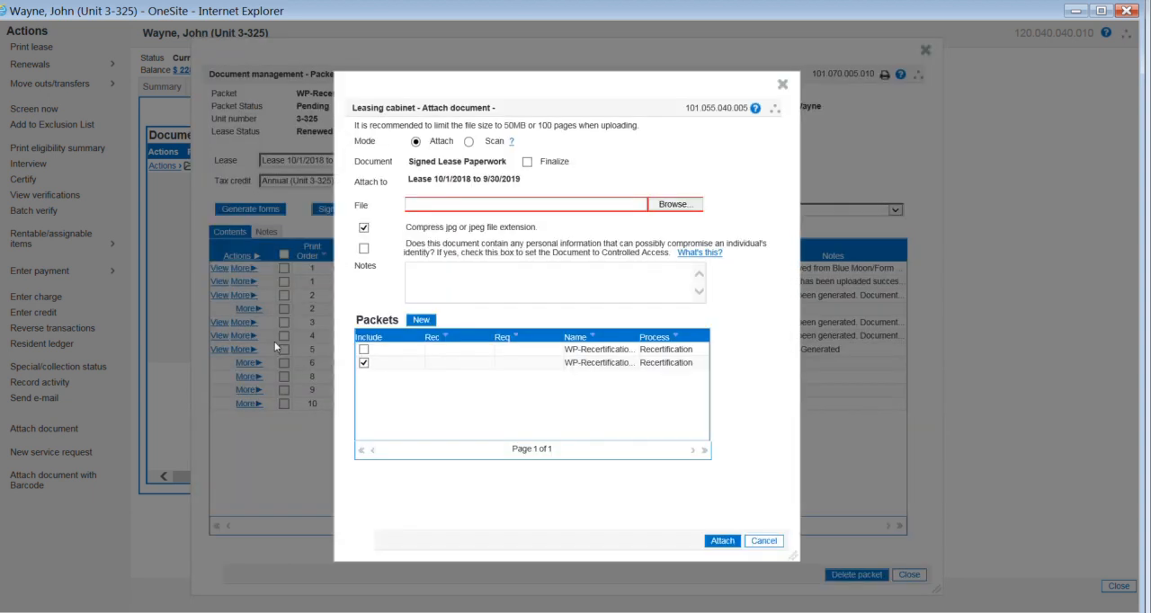
click(674, 205)
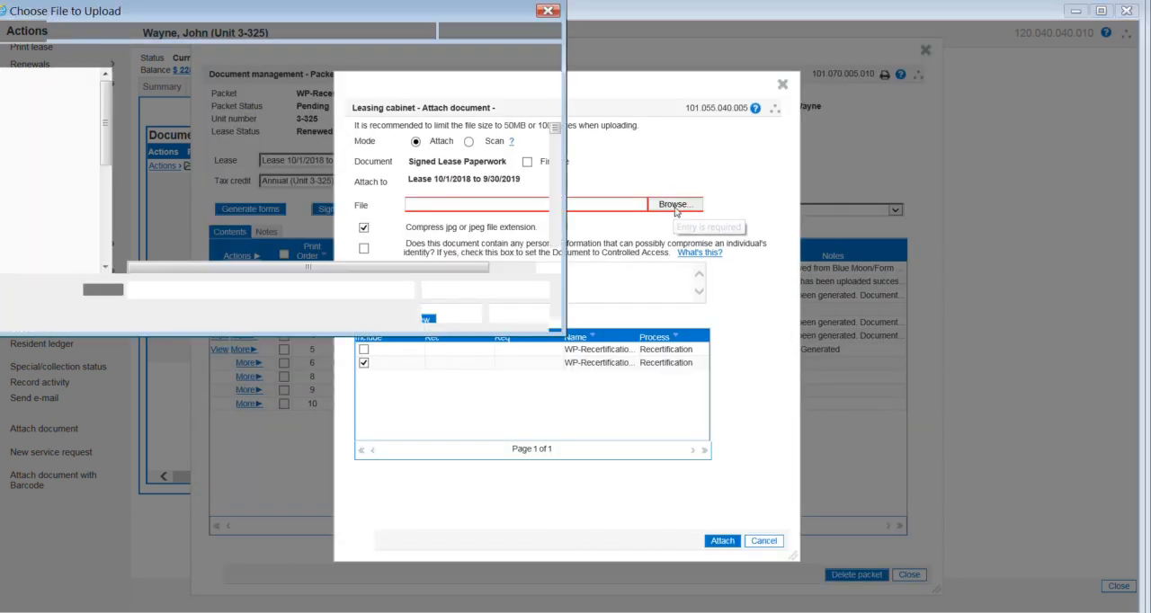
double_click(187, 169)
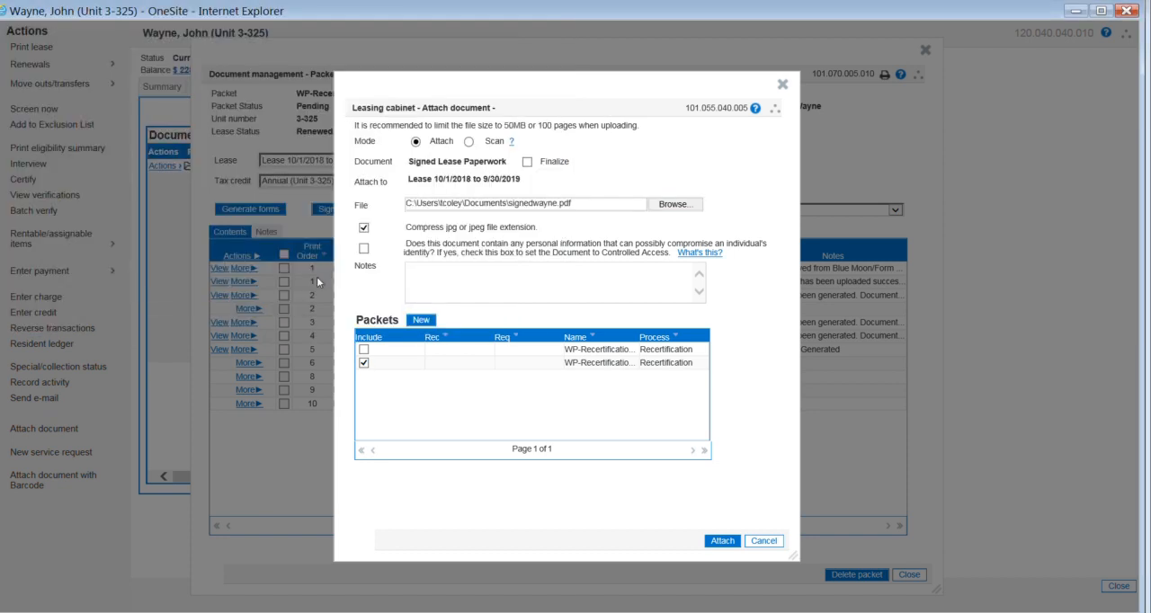
click(724, 541)
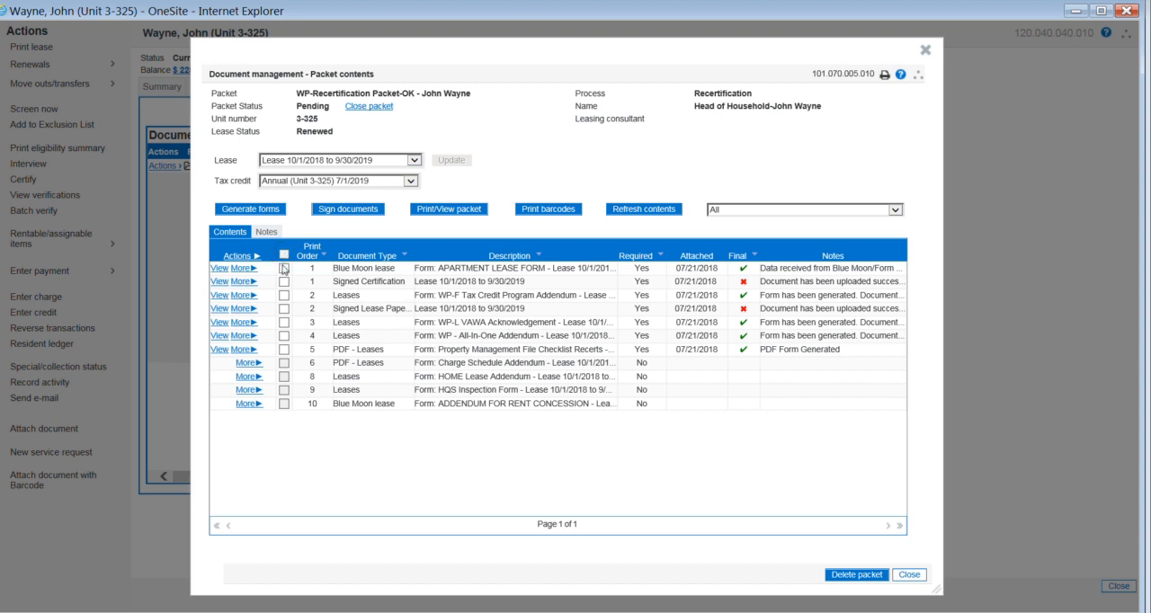
Step: Mark only the Signed Certification and Signed Lease Paperwork as final, and leave the recertification packet
click(283, 268)
click(284, 254)
click(283, 283)
click(284, 310)
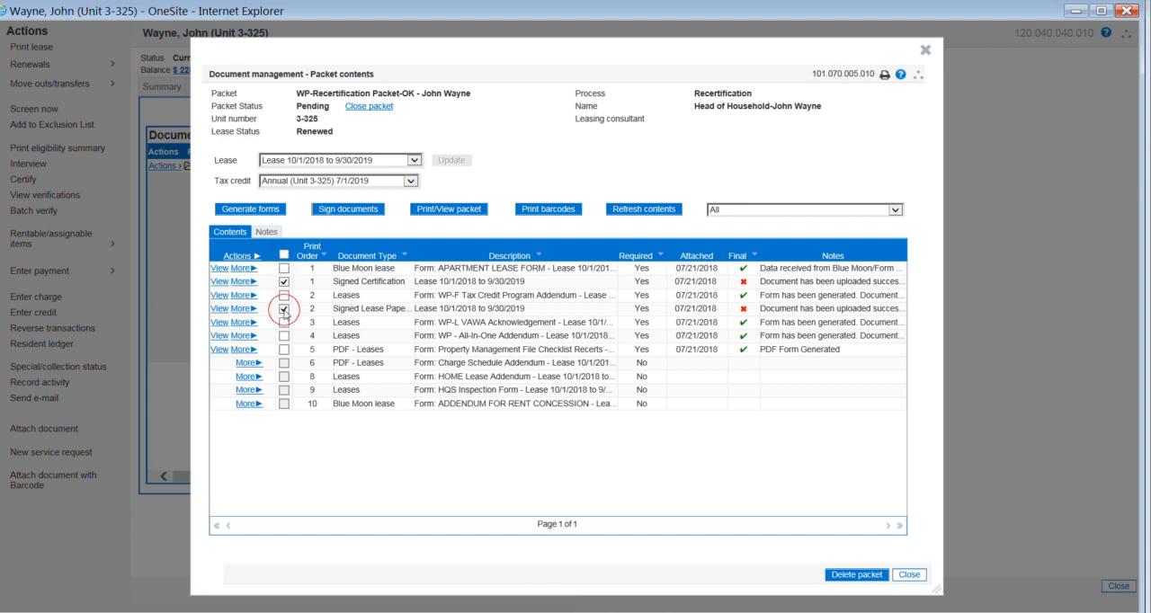
click(251, 260)
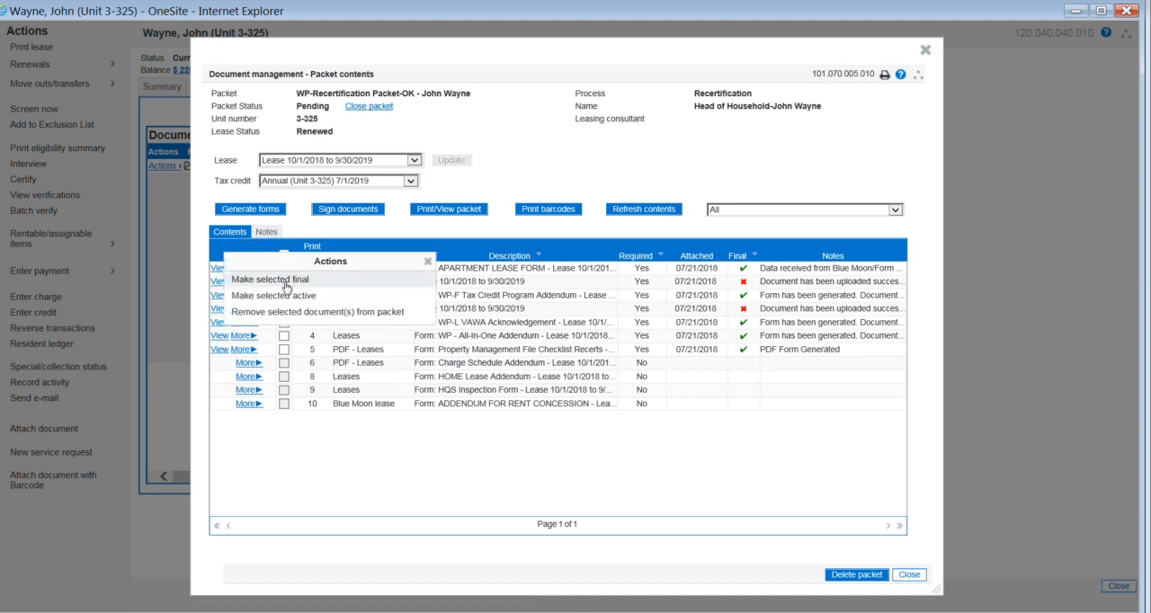
click(287, 280)
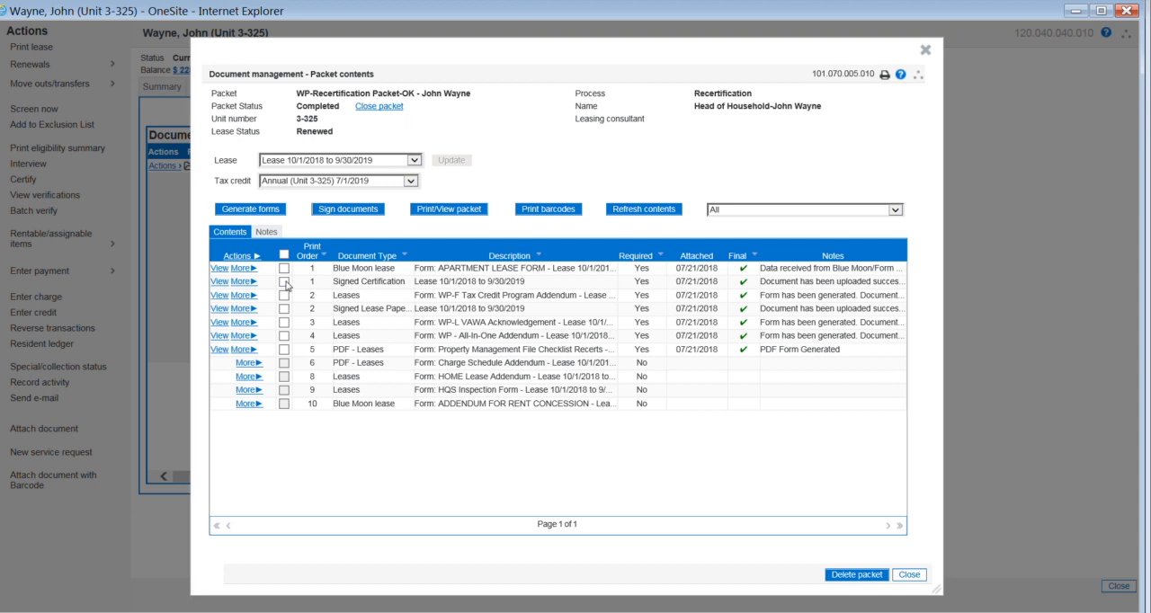
click(910, 576)
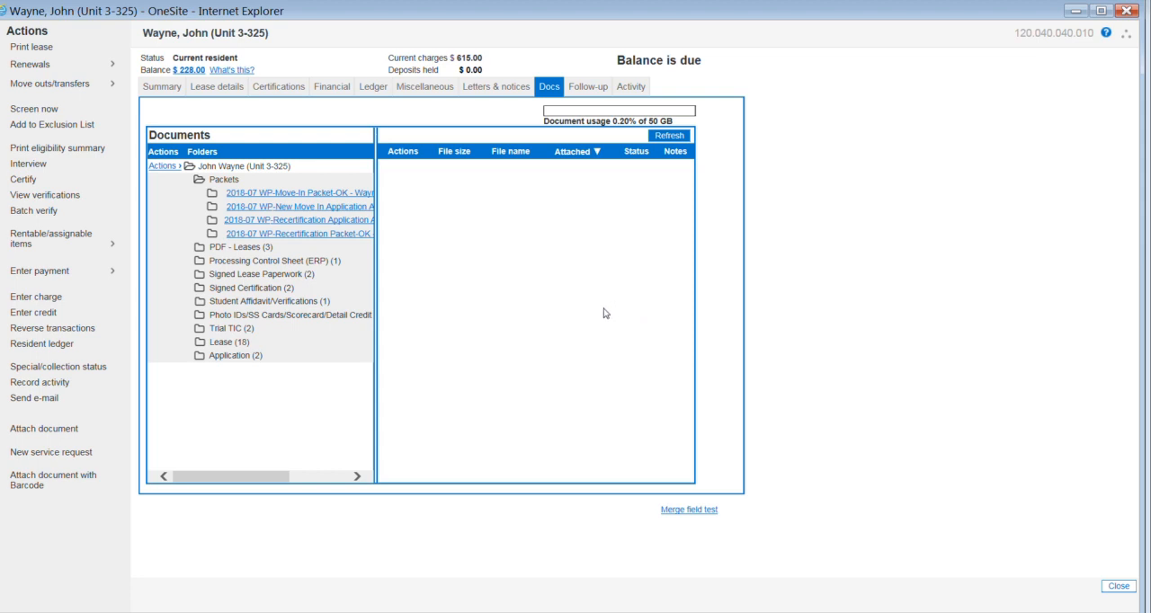
Step: Submit the resident's WP-Recertification Application Approval Packet and return to the resident's documents list
click(289, 227)
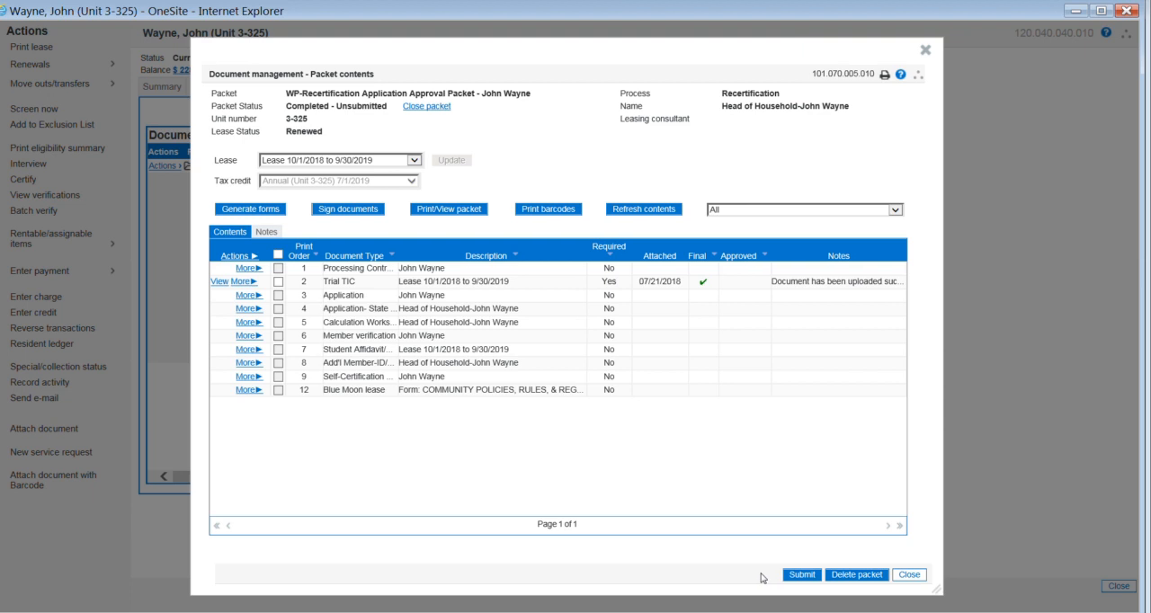
click(798, 576)
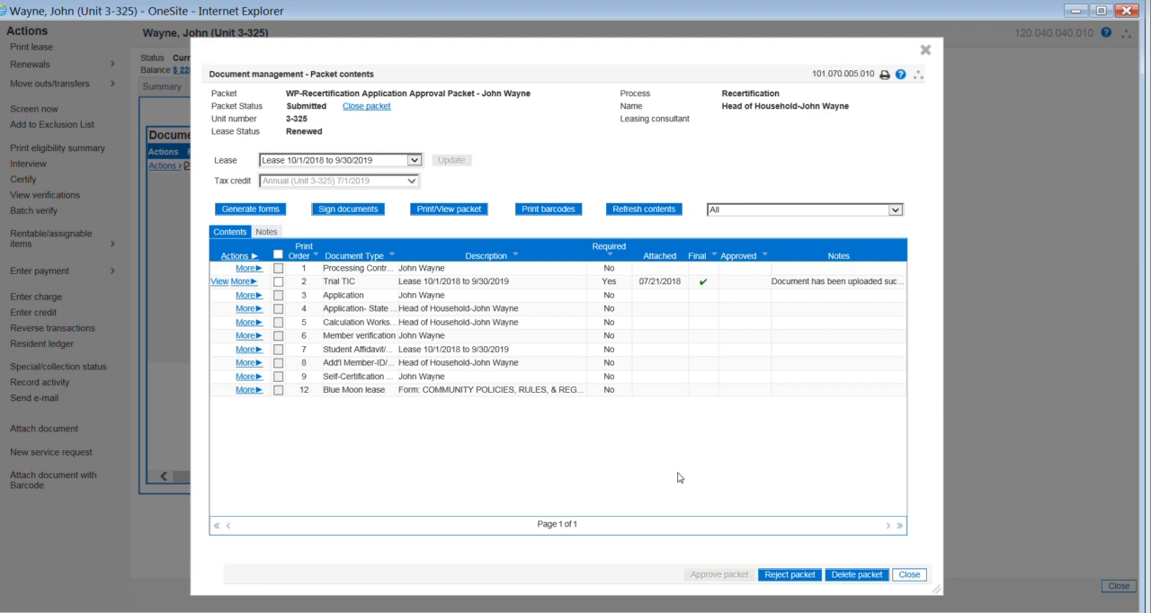
click(909, 576)
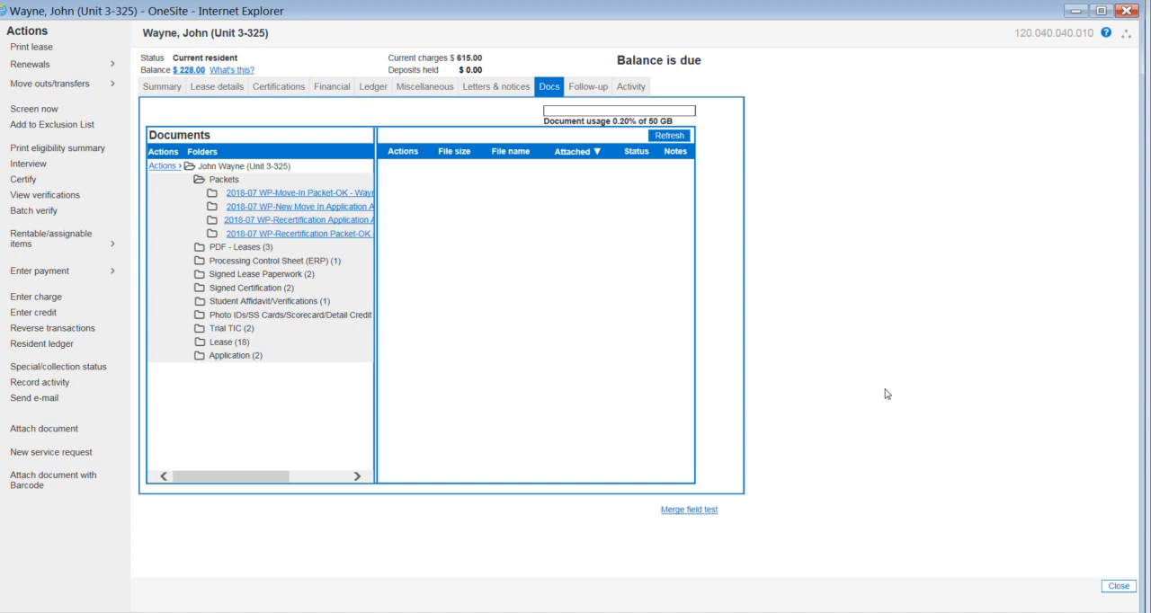